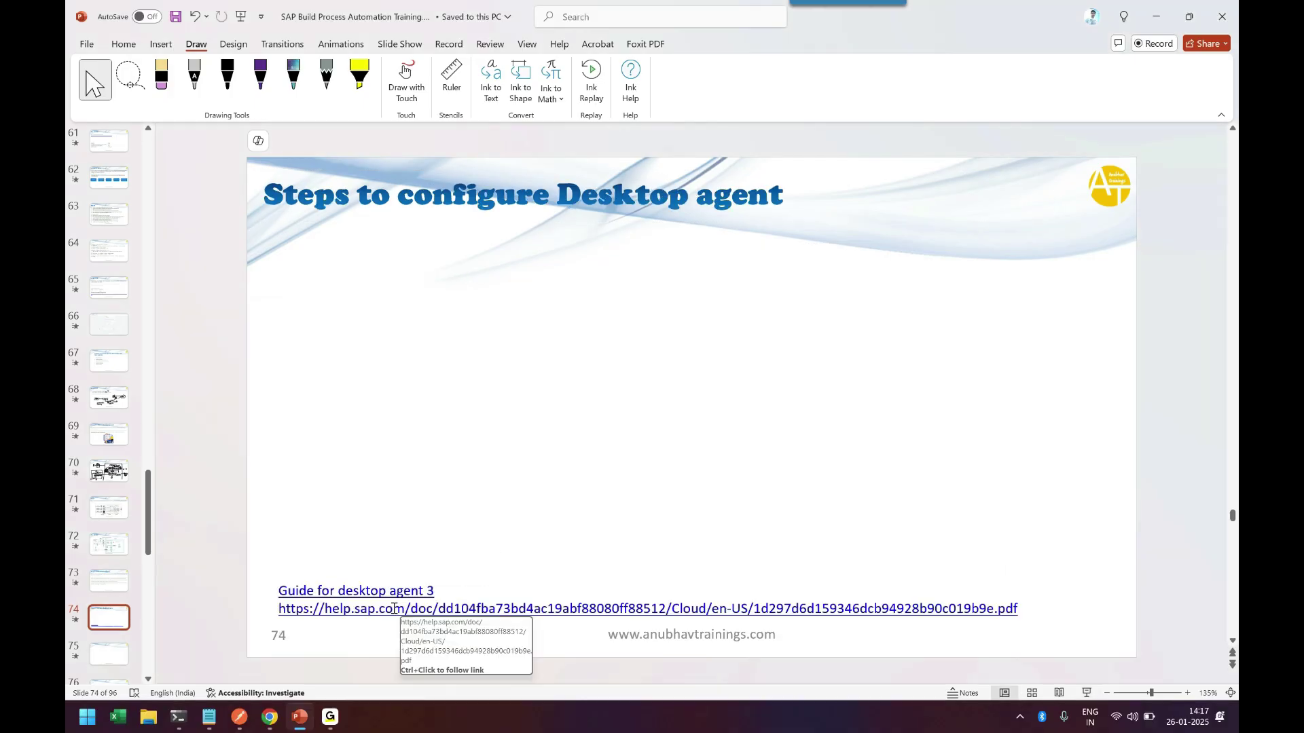
# Insert a text box below the title of slide 74.
pyautogui.click(368, 609)
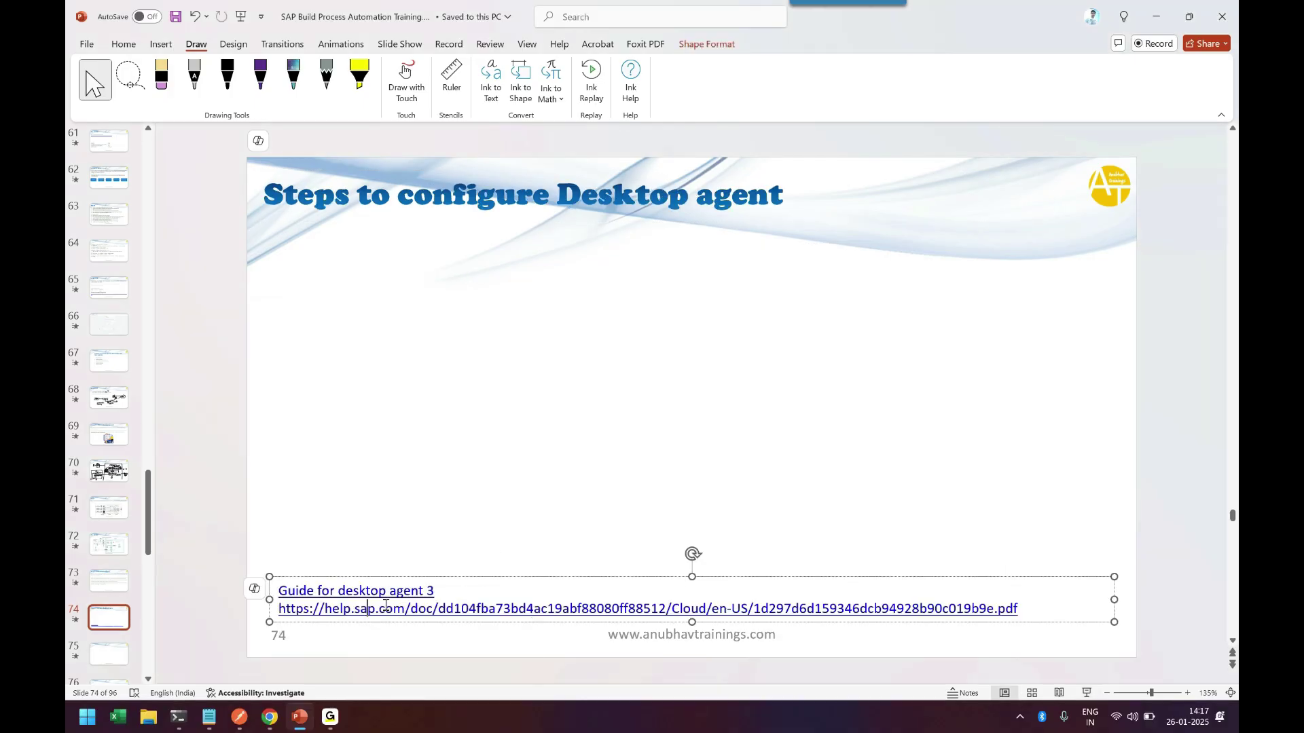
pyautogui.click(368, 465)
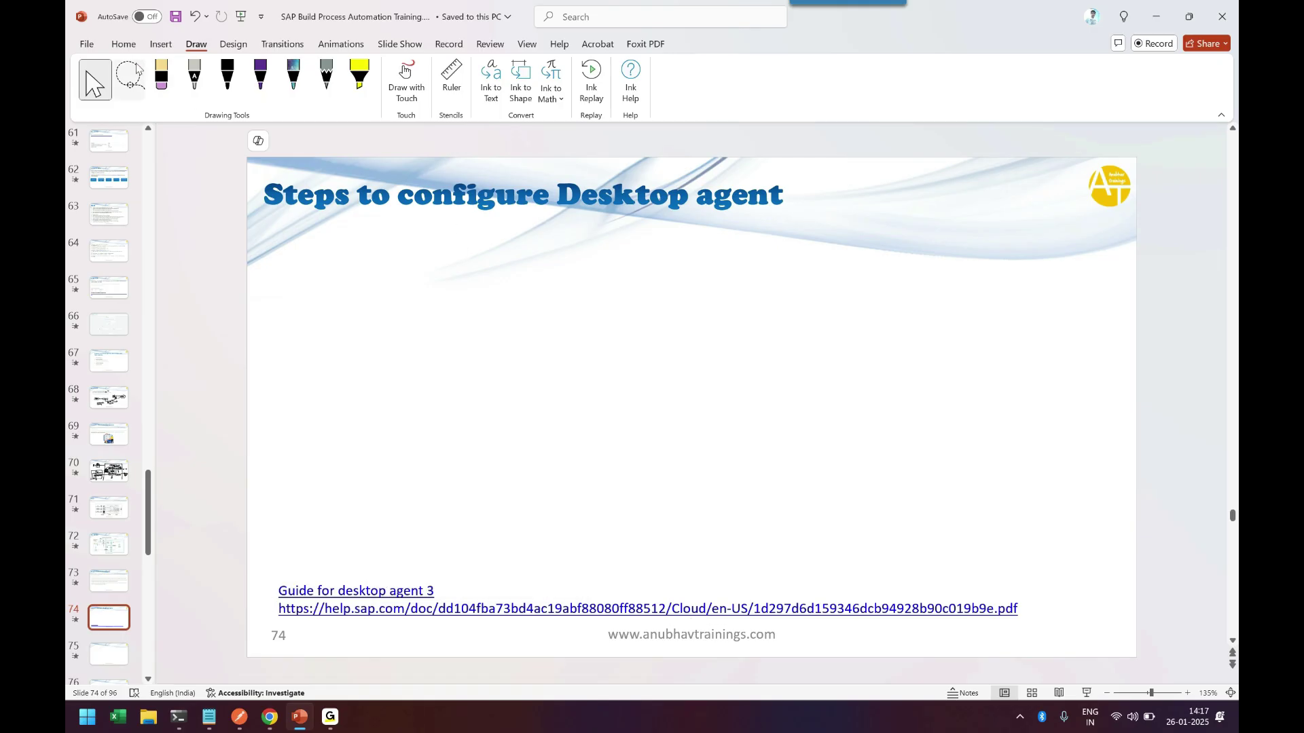
pyautogui.click(124, 44)
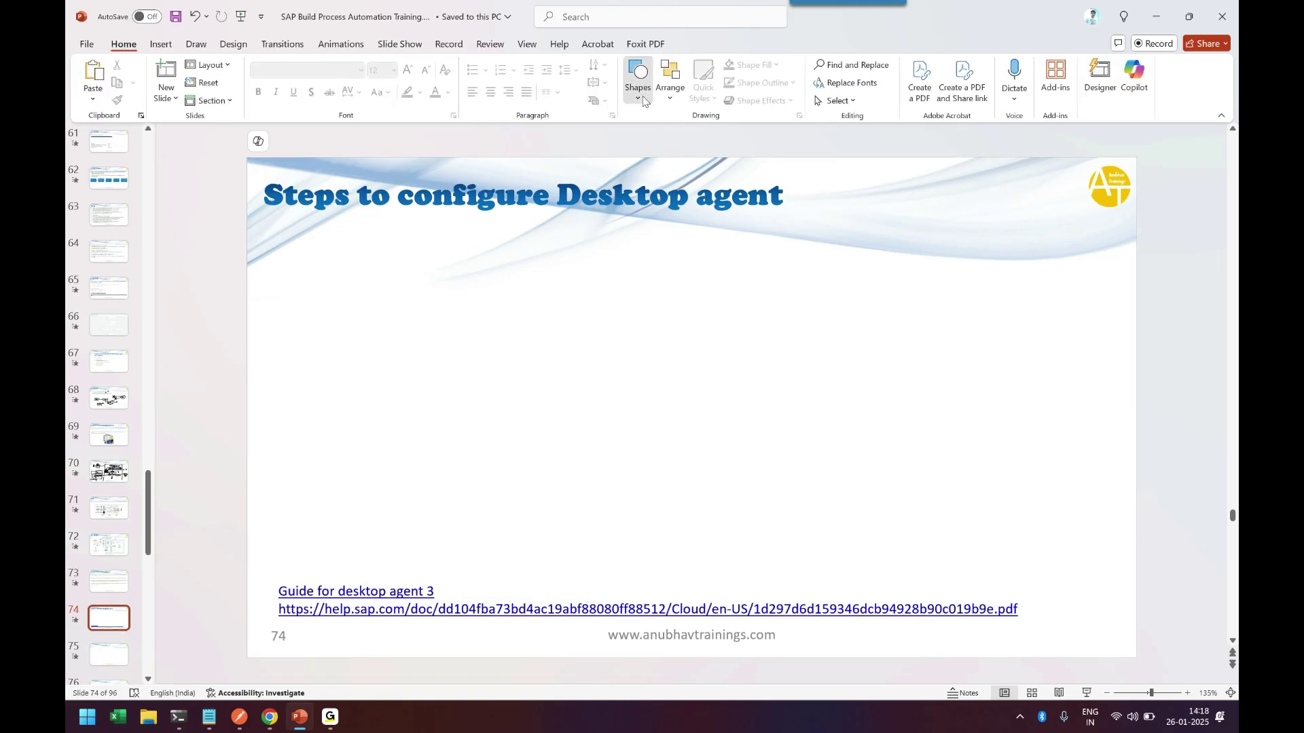
pyautogui.click(637, 76)
pyautogui.click(632, 133)
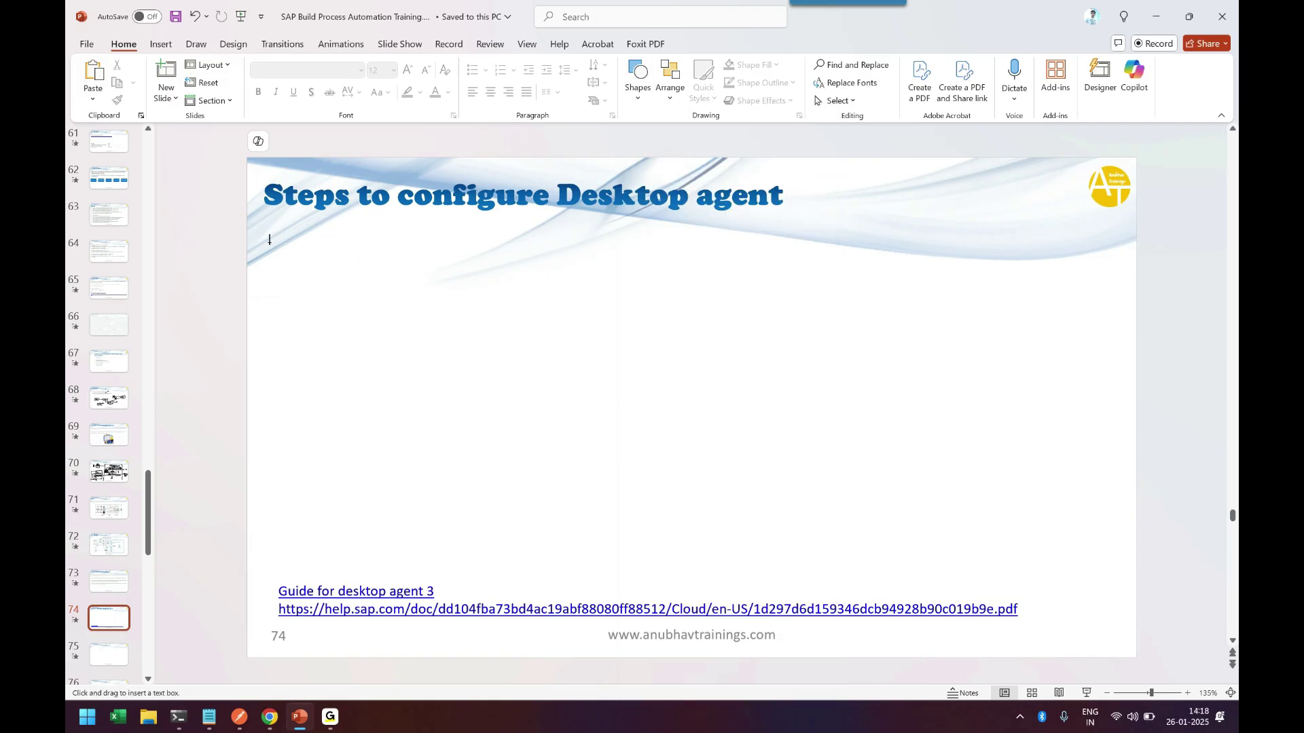
pyautogui.moveTo(266, 226); pyautogui.dragTo(1119, 585)
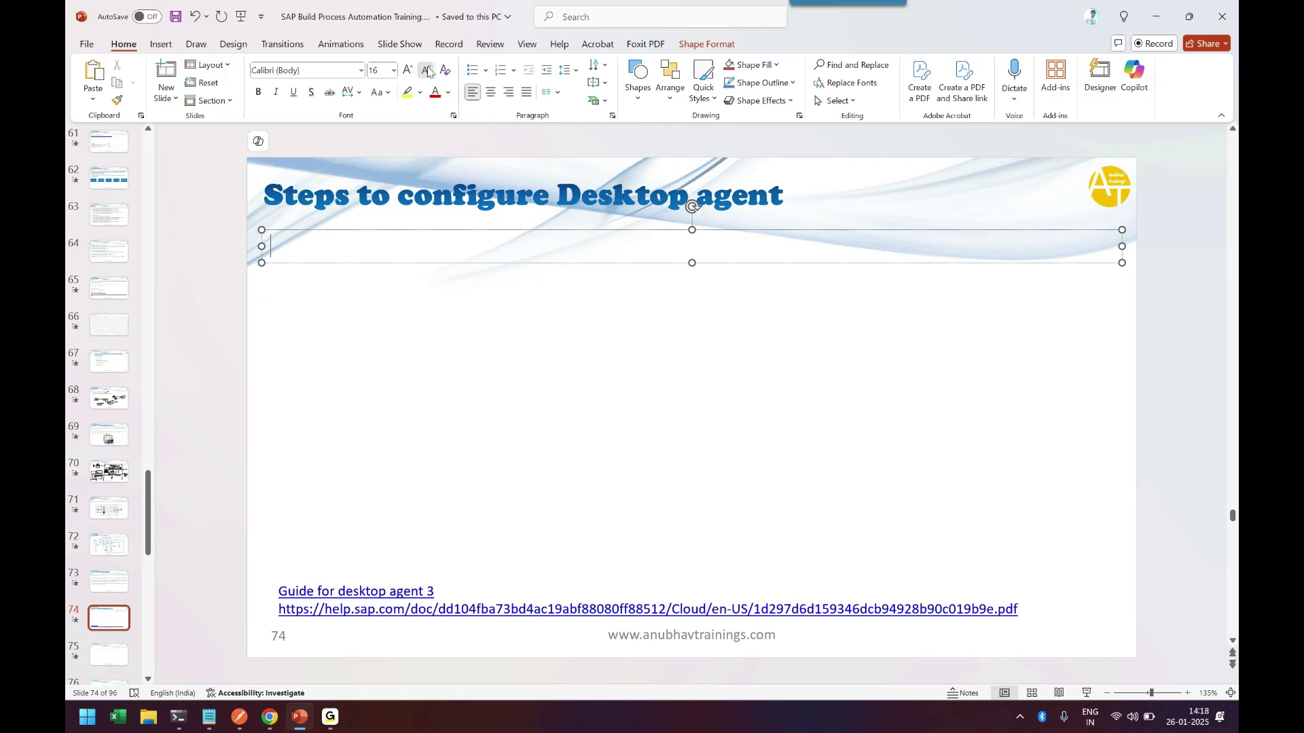
pyautogui.write('1.')
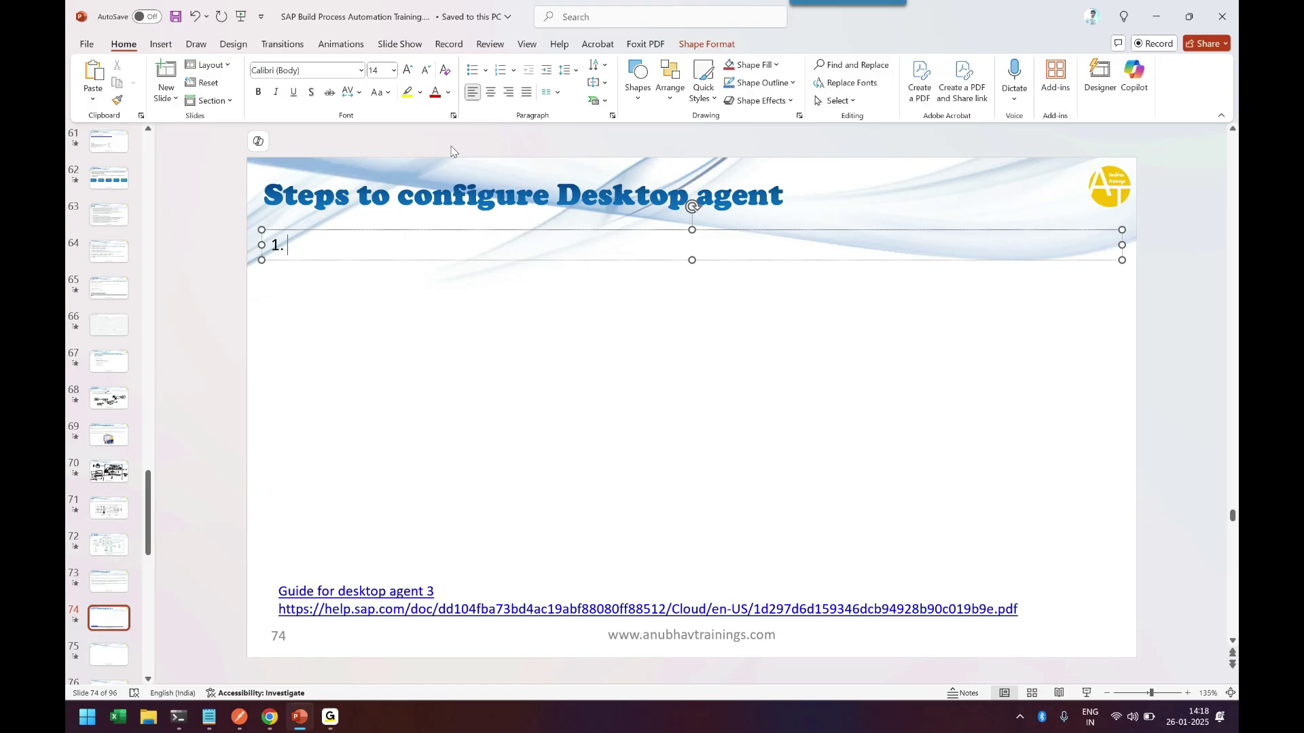
pyautogui.write('Downloa')
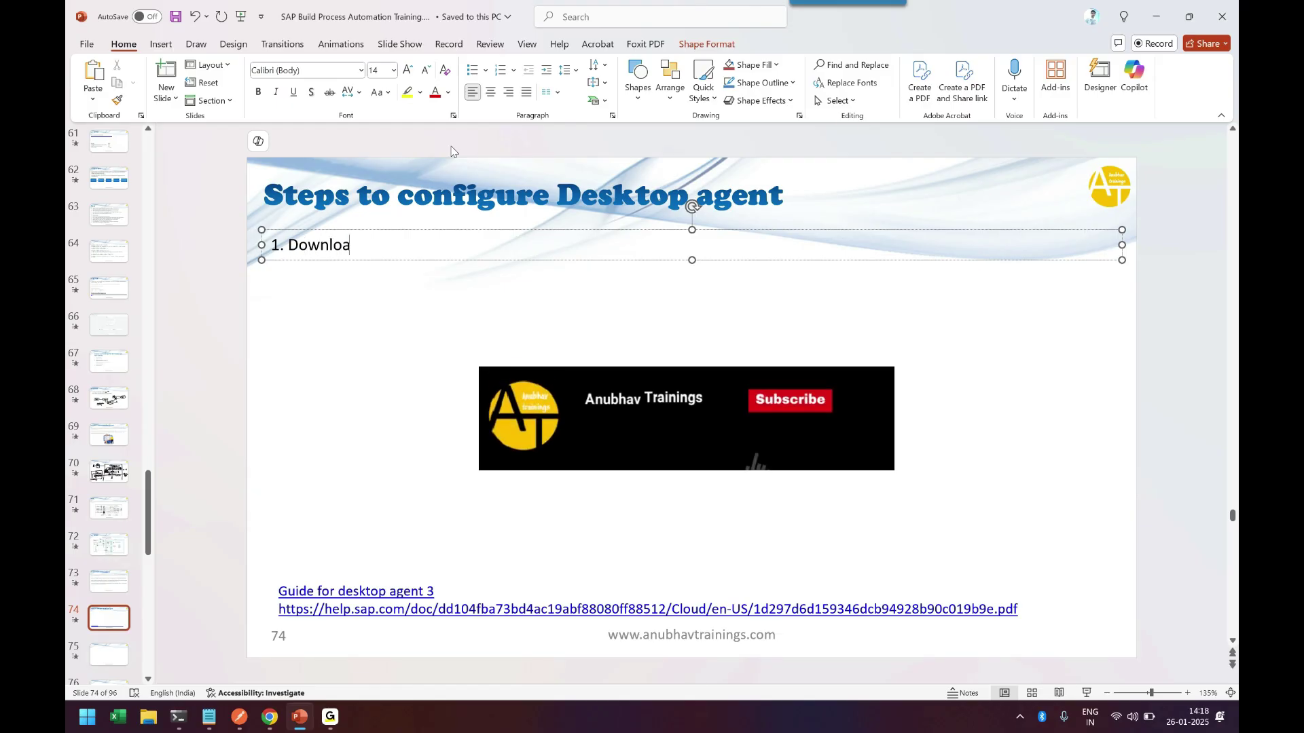
pyautogui.write('d the ')
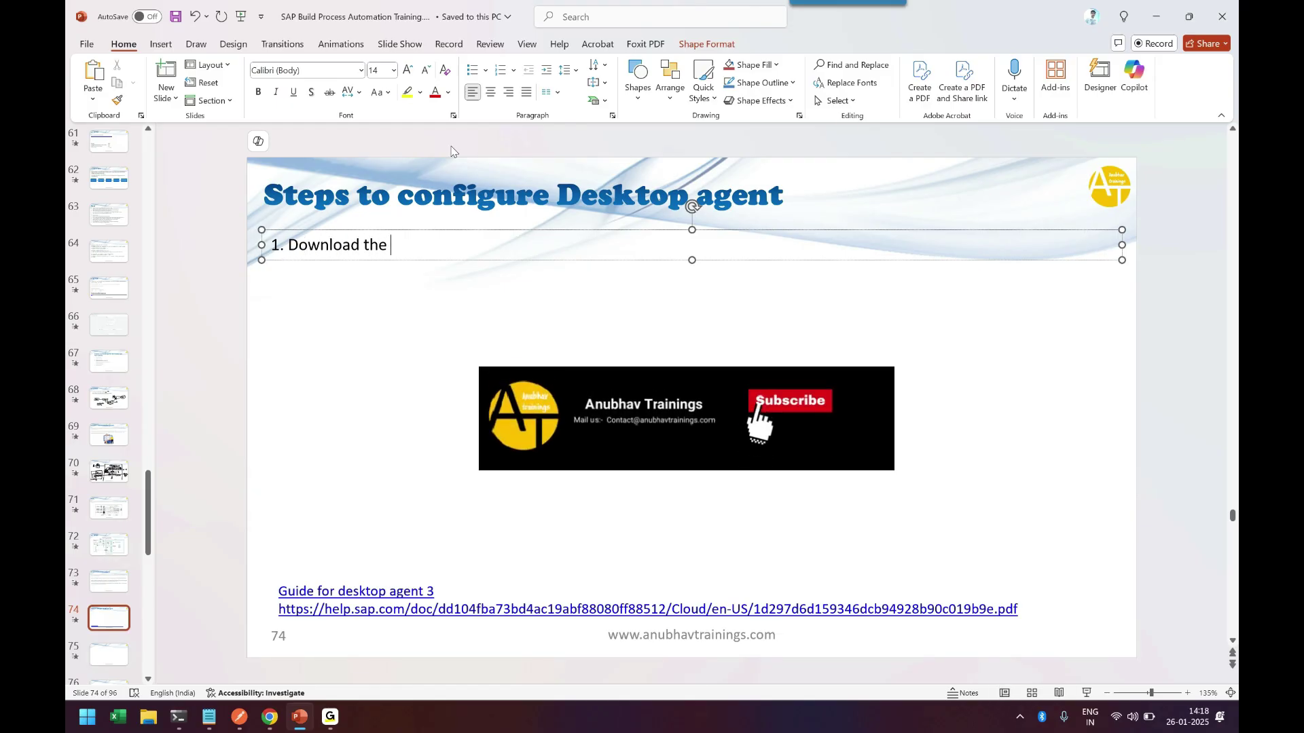
pyautogui.write('Desktop ag')
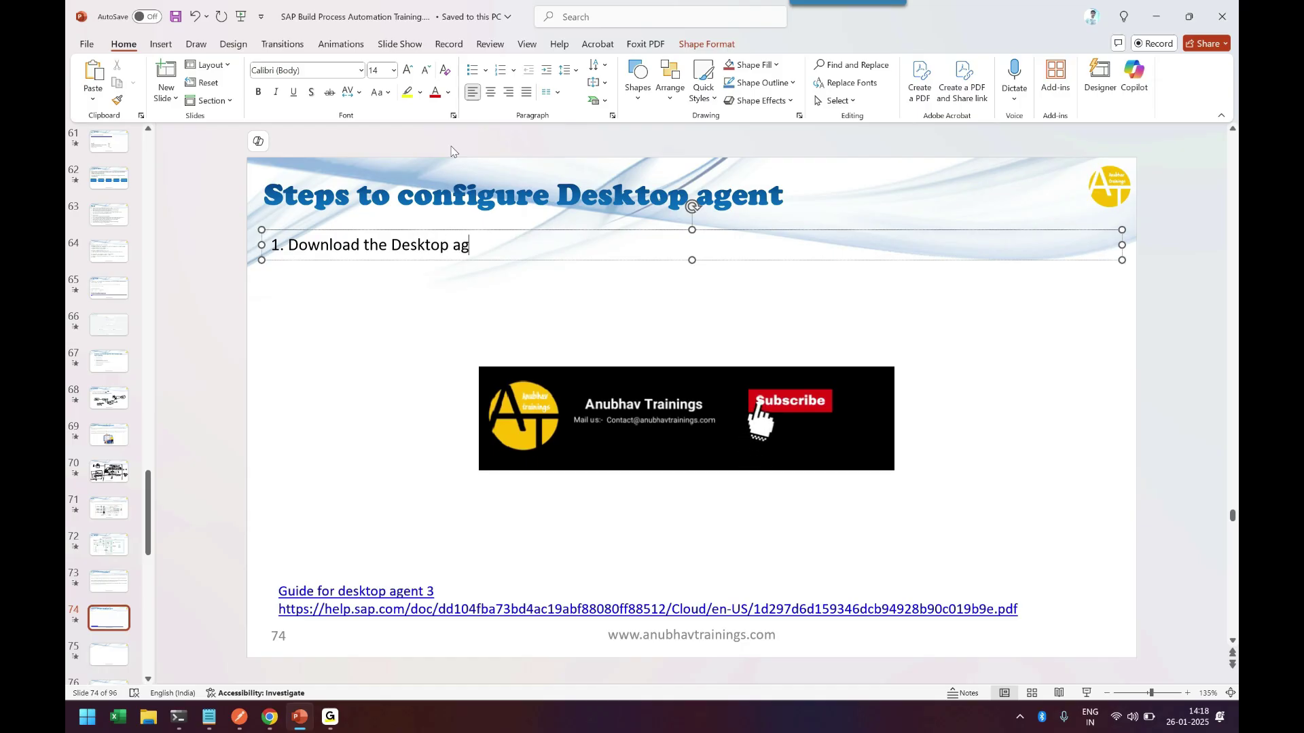
pyautogui.write('ent (RPA ')
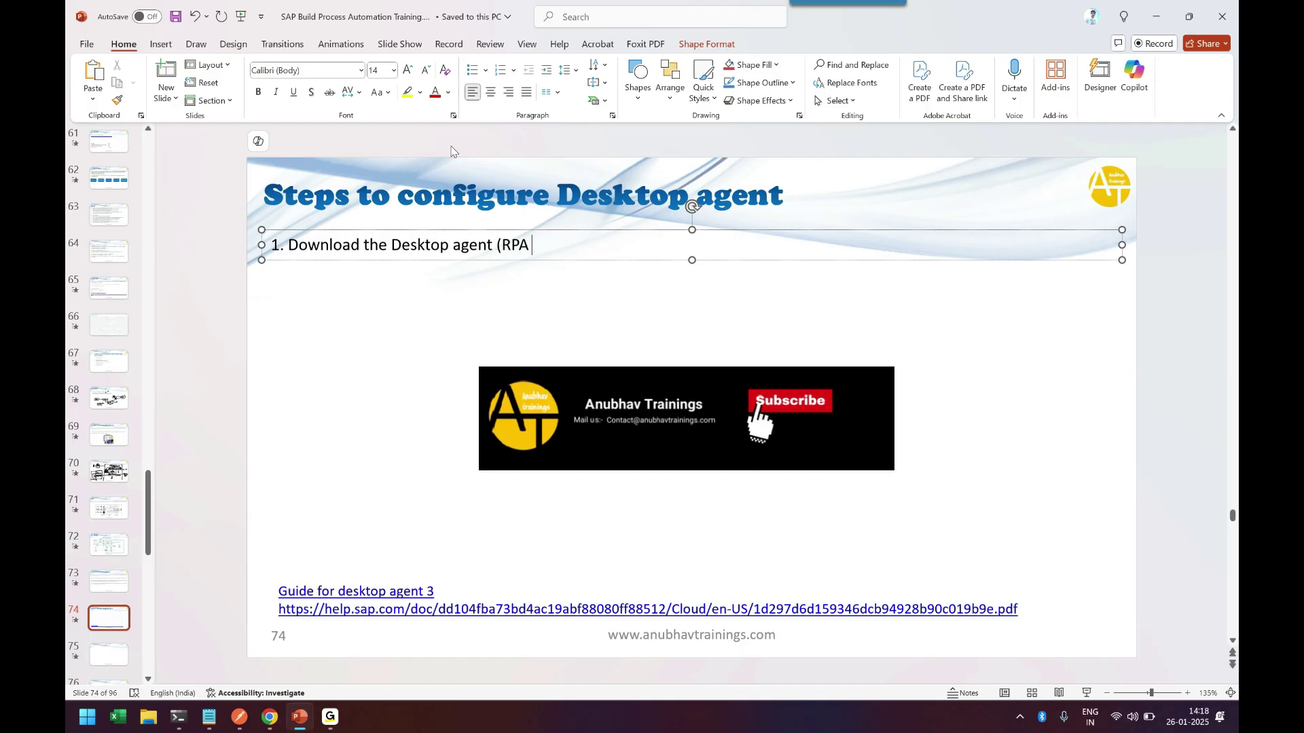
pyautogui.write('agent)')
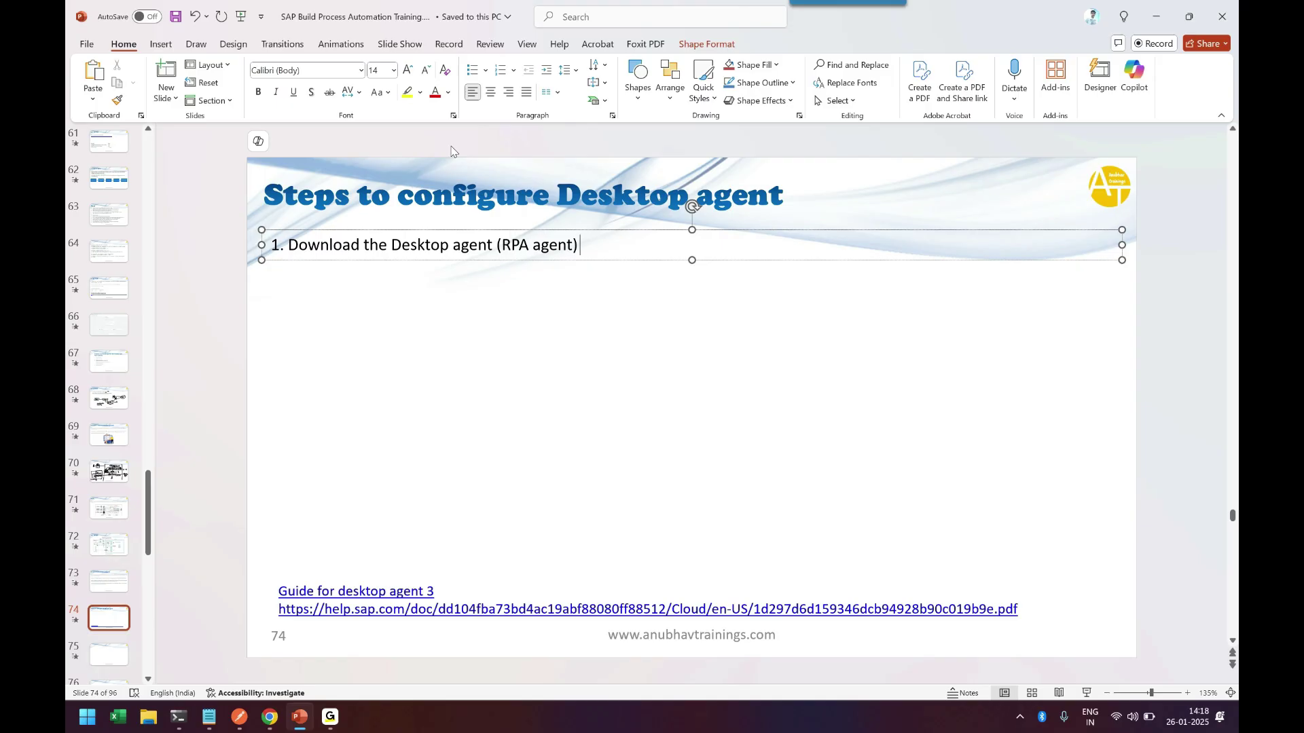
pyautogui.write('3.0')
pyautogui.write('- https://tools.hana.ondemand.com/')
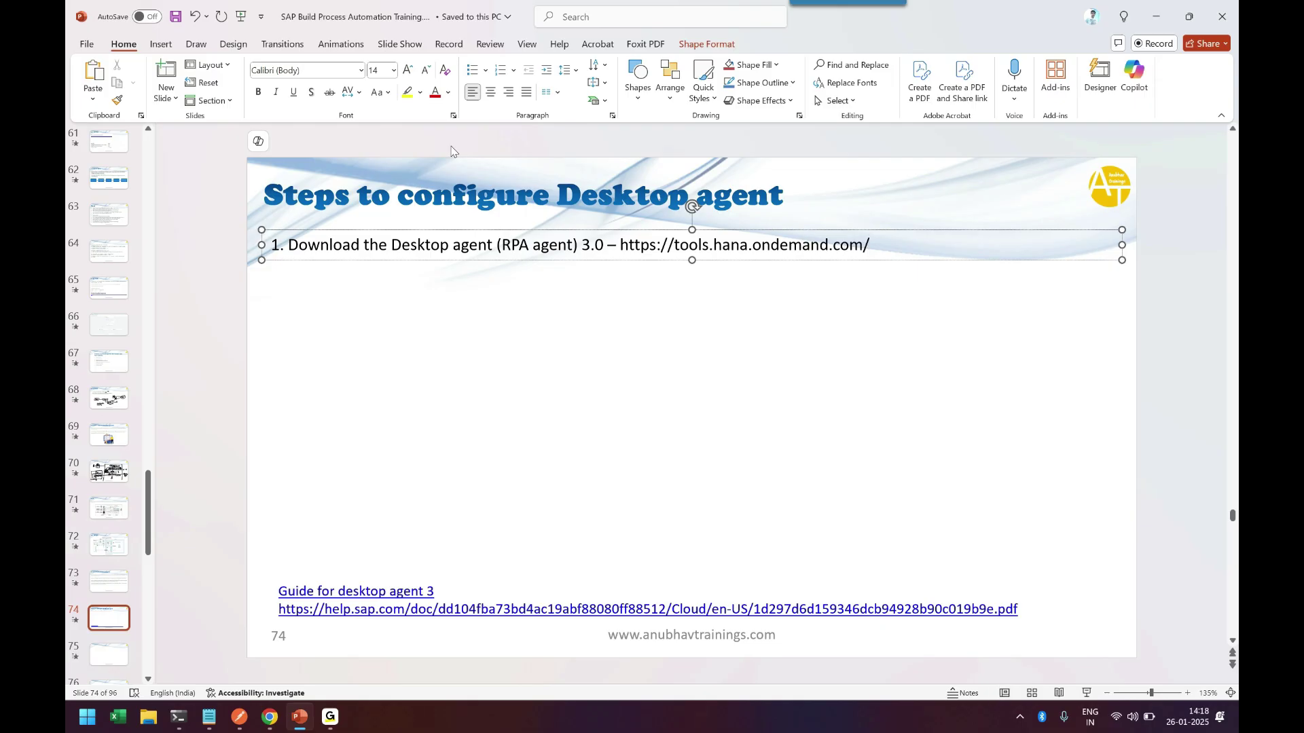
pyautogui.write('#cou')
pyautogui.write('nt')
pyautogui.press('BackSpace')
pyautogui.press('BackSpace')
pyautogui.press('BackSpace')
pyautogui.press('BackSpace')
pyautogui.write('loud')
pyautogui.press('Return')
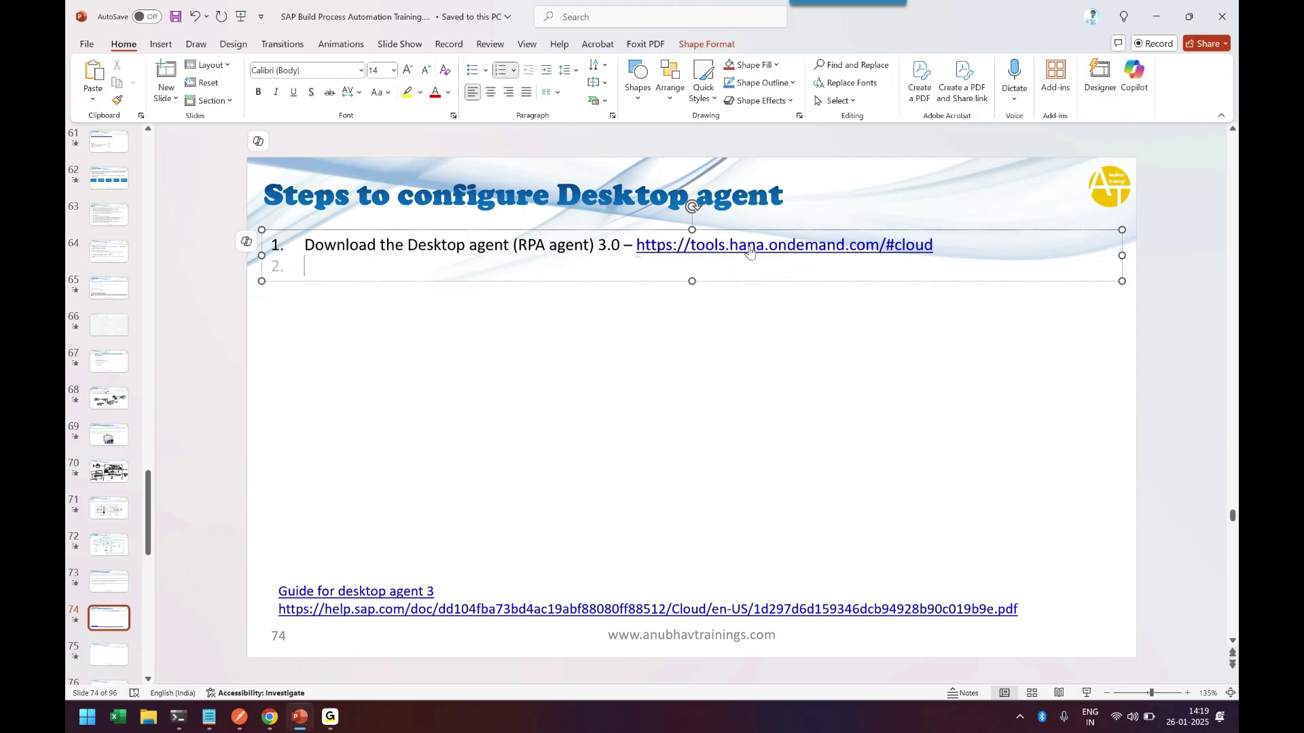
pyautogui.press('BackSpace')
# Highlight the step 1 link, then the Desktop Agent 3 for Trial heading on the Cloud page.
pyautogui.moveTo(636, 245); pyautogui.dragTo(935, 246)
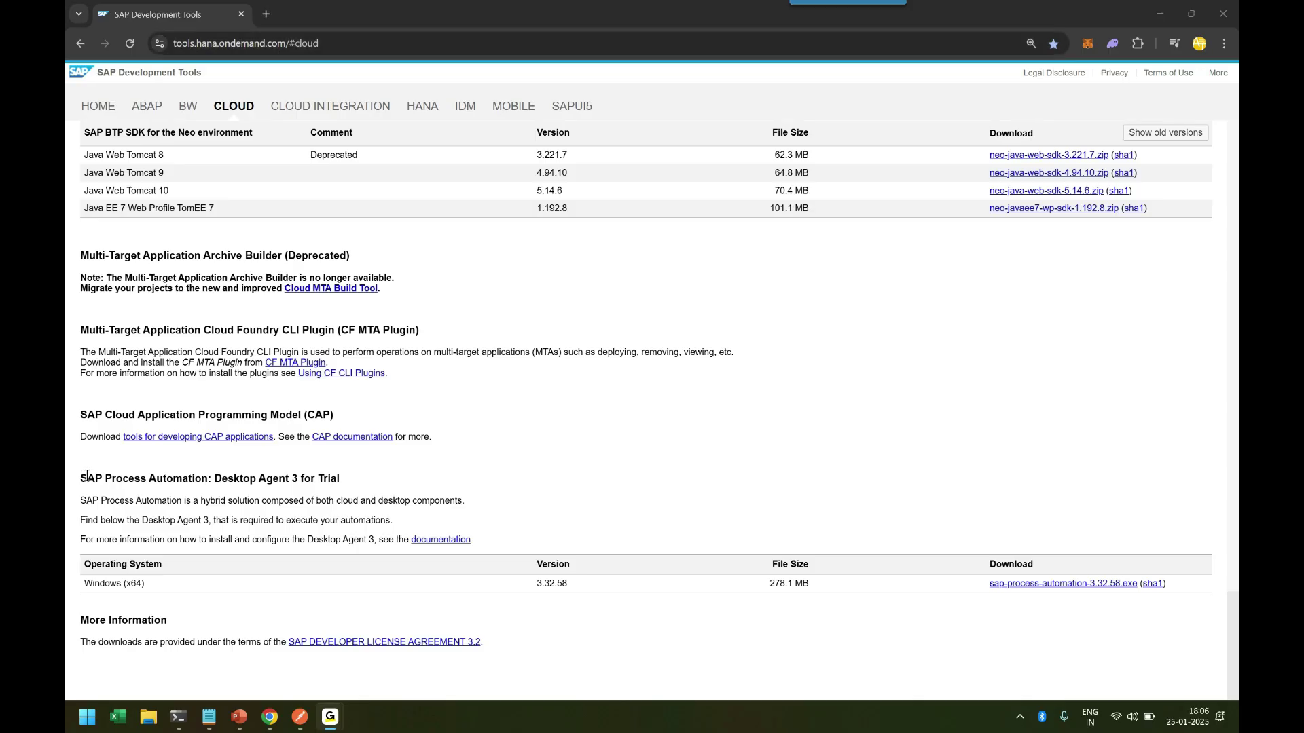
pyautogui.moveTo(87, 479); pyautogui.dragTo(343, 480)
pyautogui.click(317, 566)
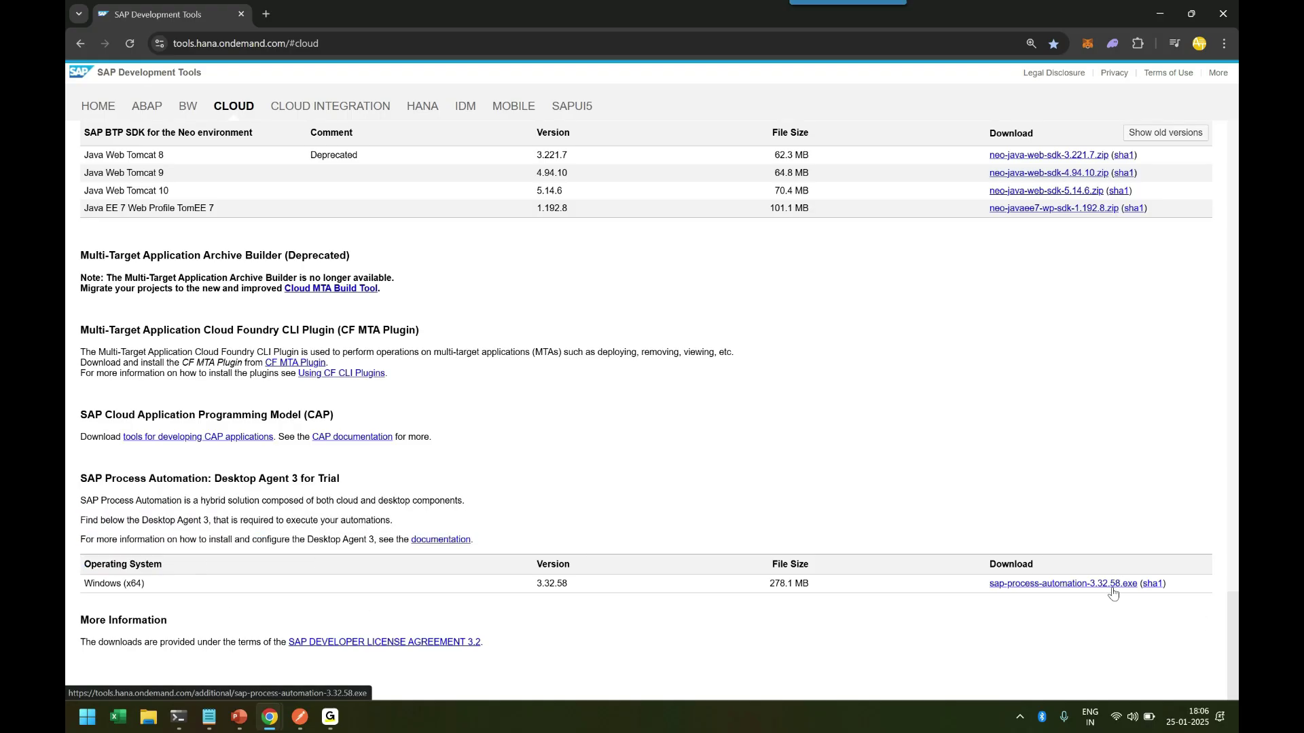
# Accept the license, download sap-process-automation-3.32.58.exe, and run the installer.
pyautogui.click(1040, 585)
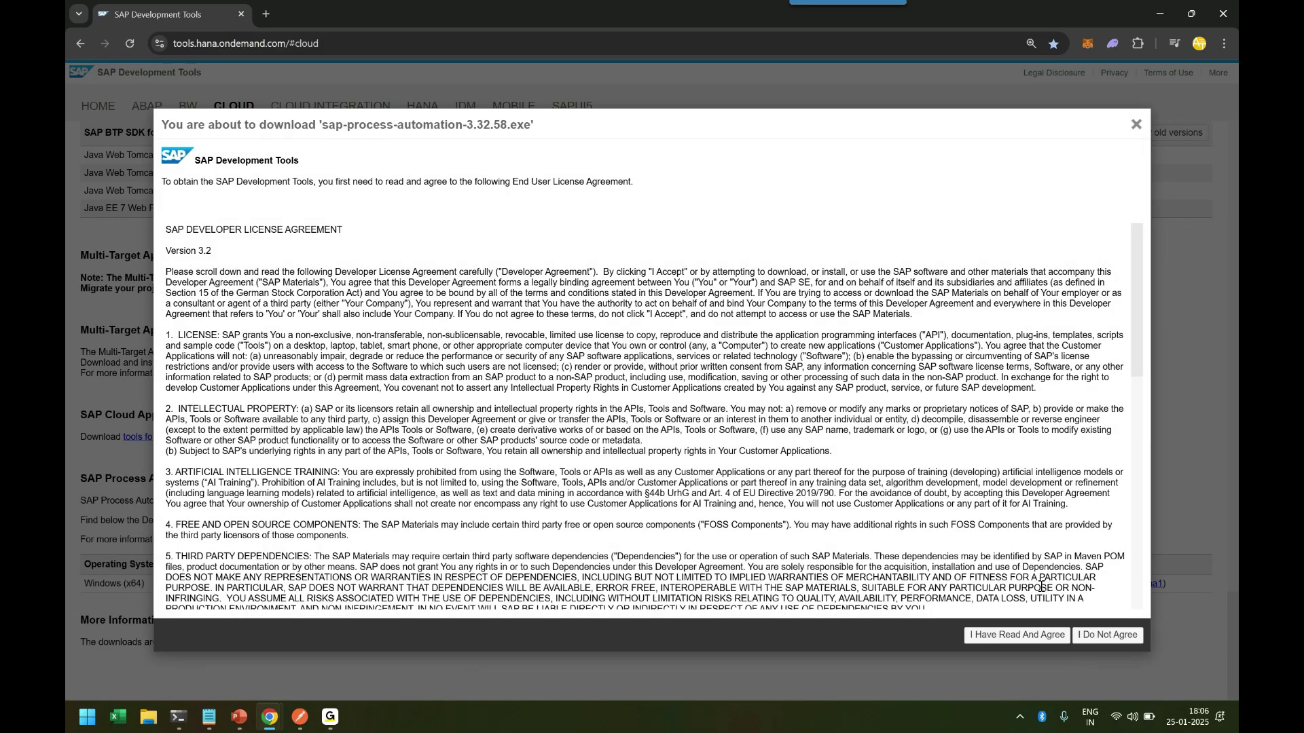
pyautogui.click(1024, 636)
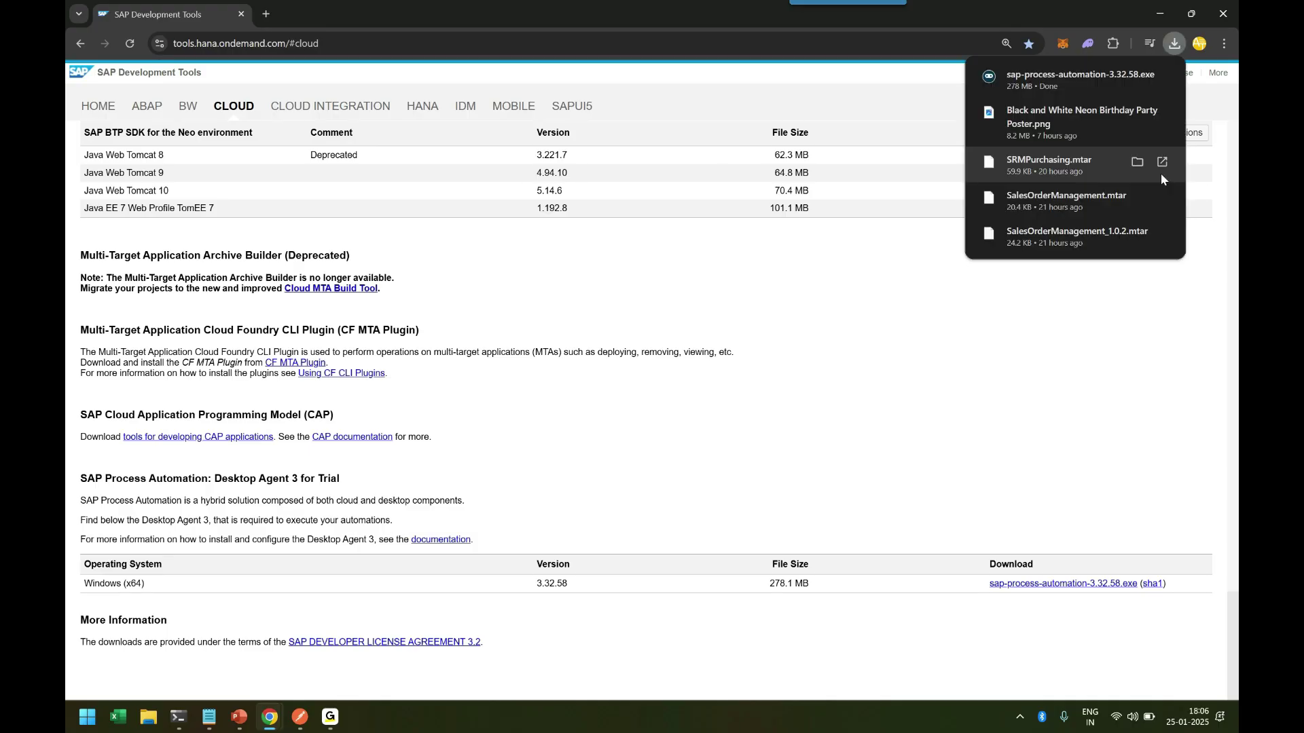
pyautogui.click(1062, 81)
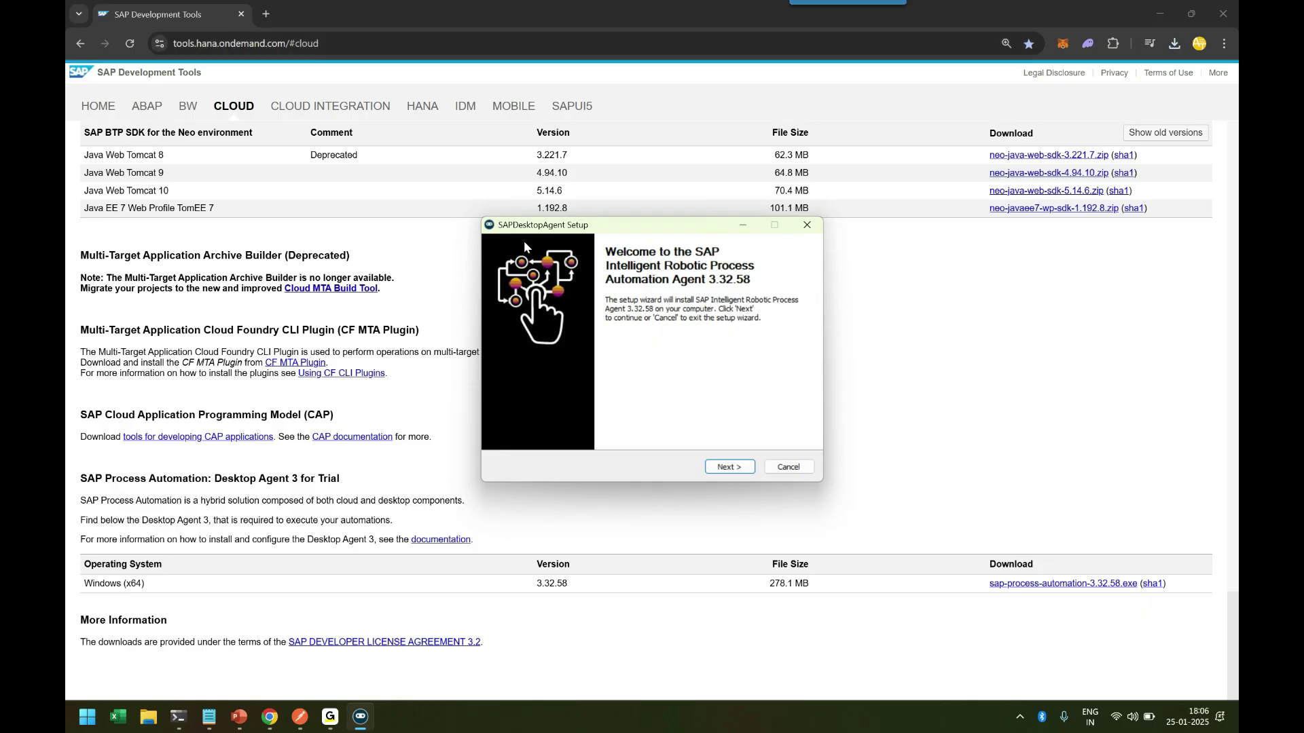
# Install the SAPDesktopAgent 3.32.58 agent and close the completed setup wizard.
pyautogui.click(728, 467)
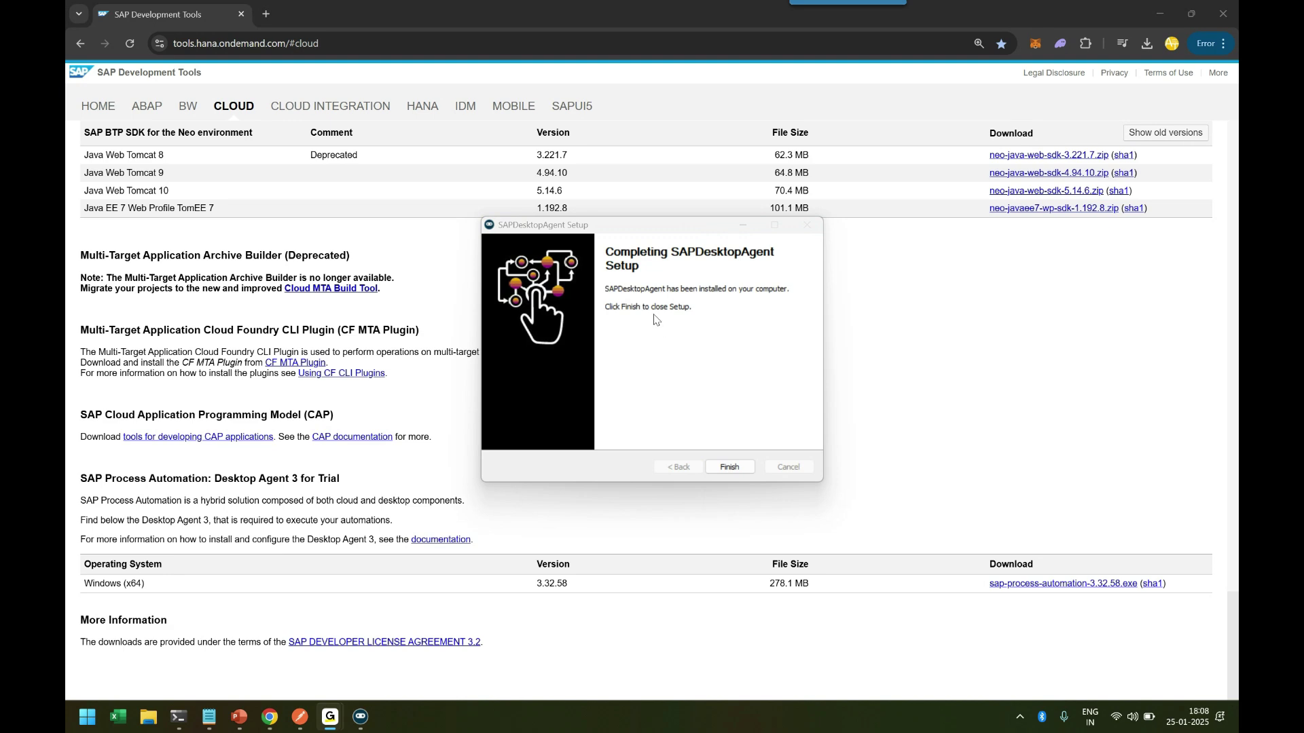
pyautogui.click(730, 467)
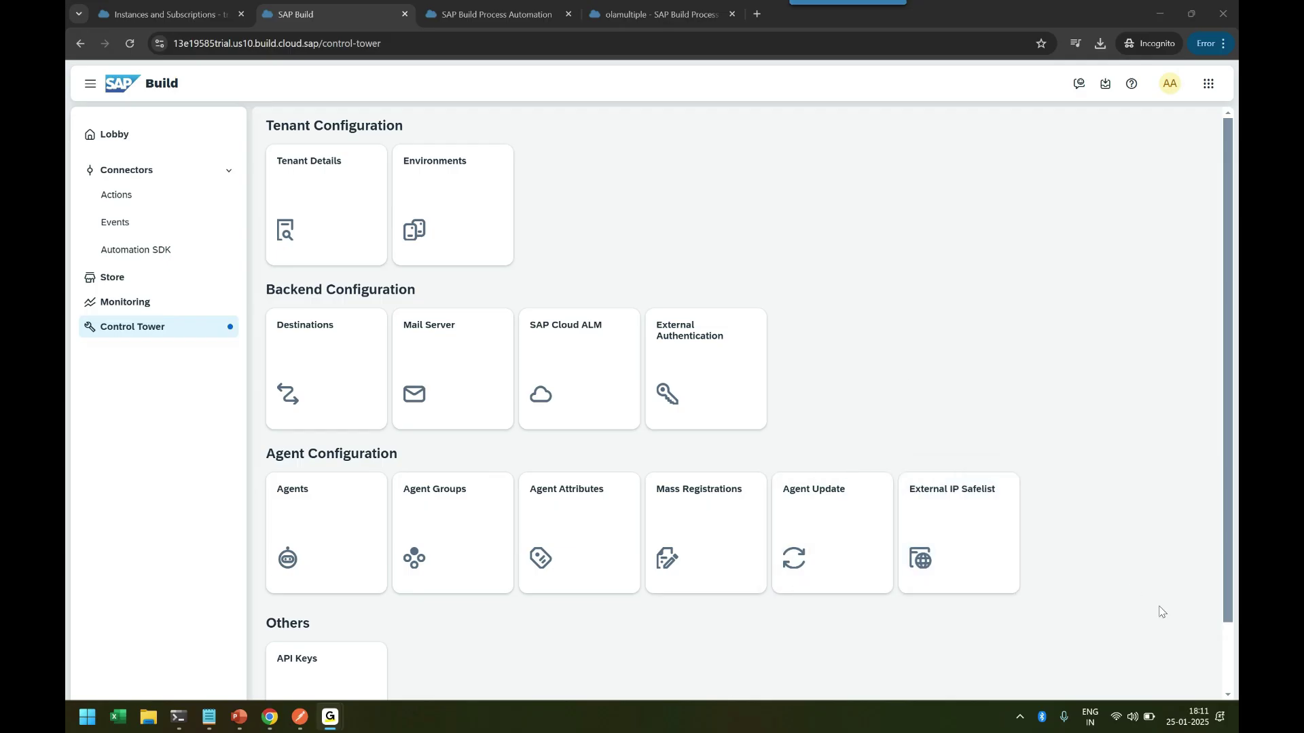
# Open the Desktop Agent from the system tray and check its Disconnected status.
pyautogui.click(1020, 718)
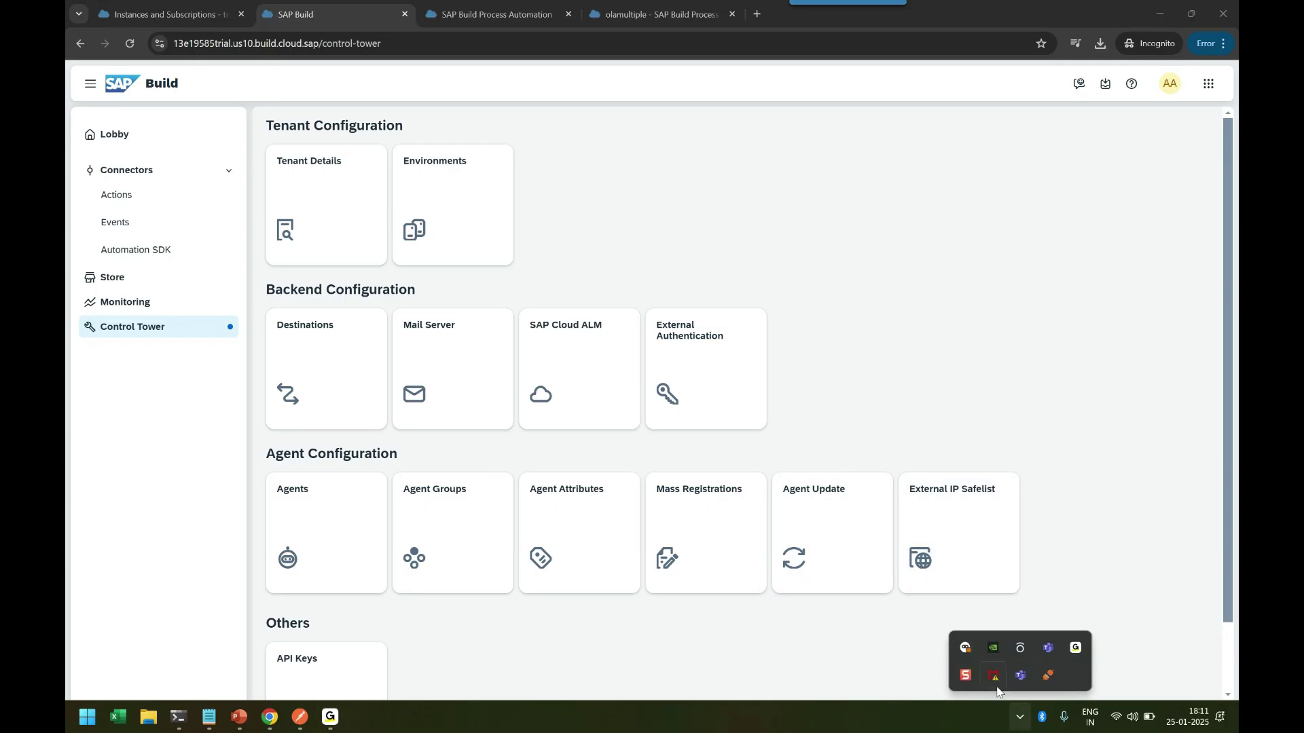
pyautogui.click(967, 652)
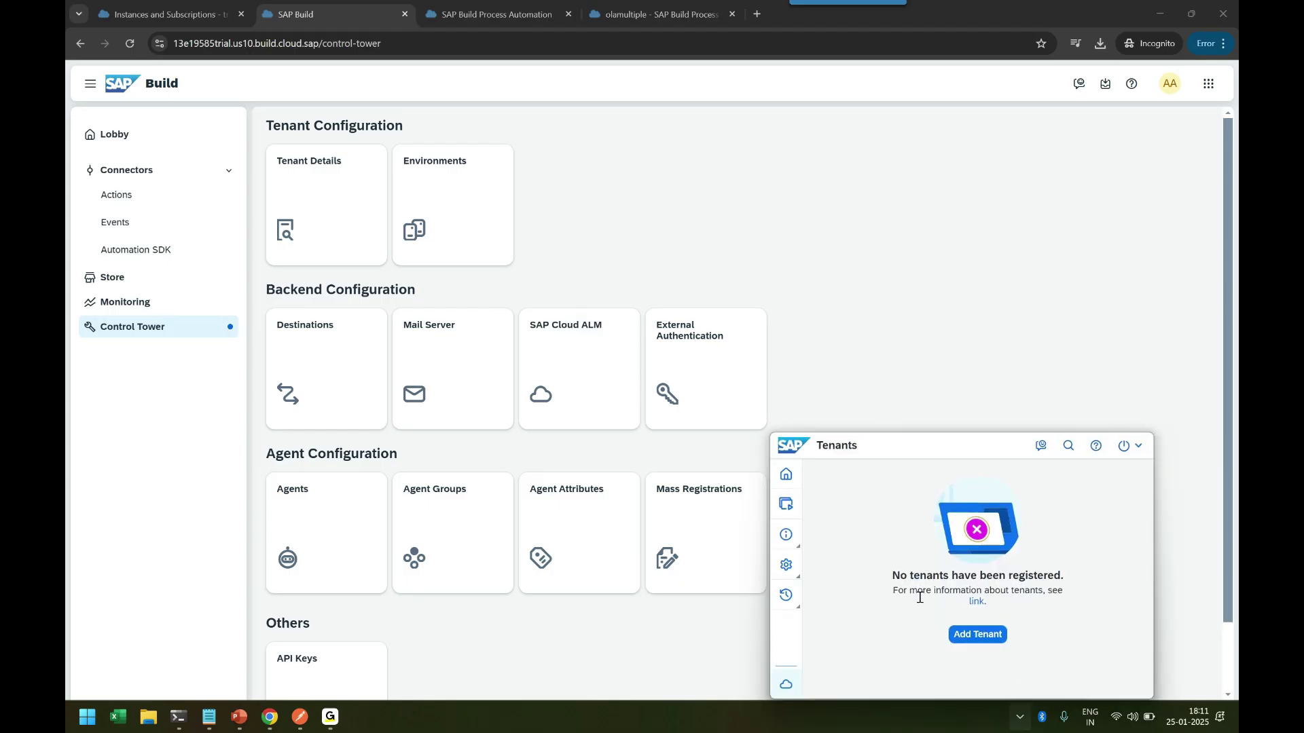
pyautogui.click(786, 479)
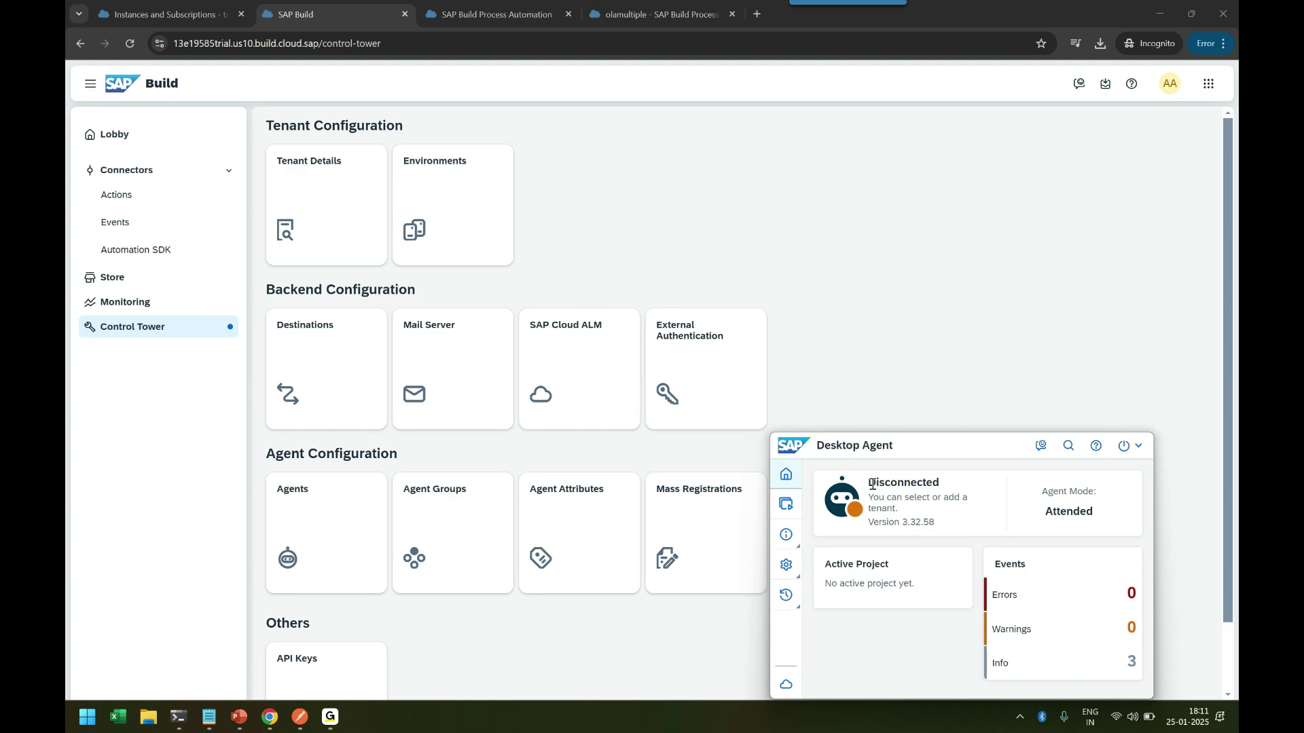
pyautogui.moveTo(873, 484); pyautogui.dragTo(943, 484)
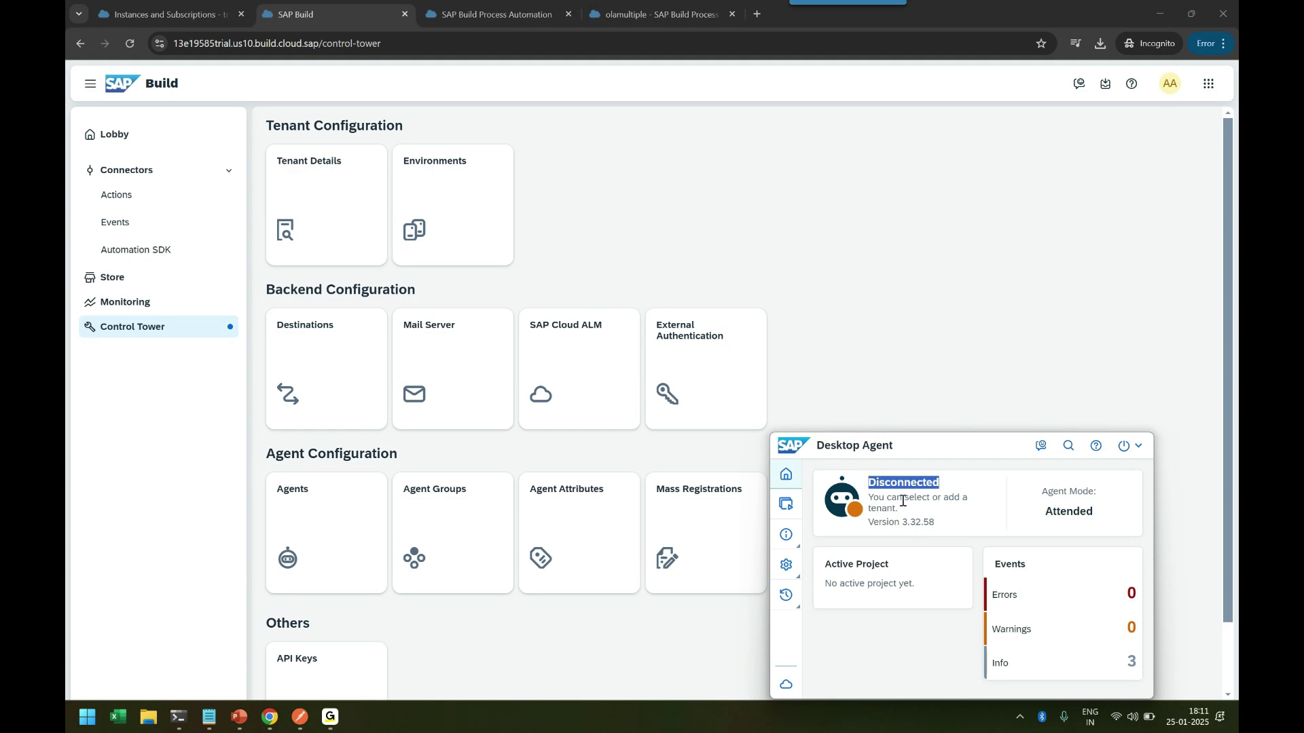
pyautogui.click(914, 497)
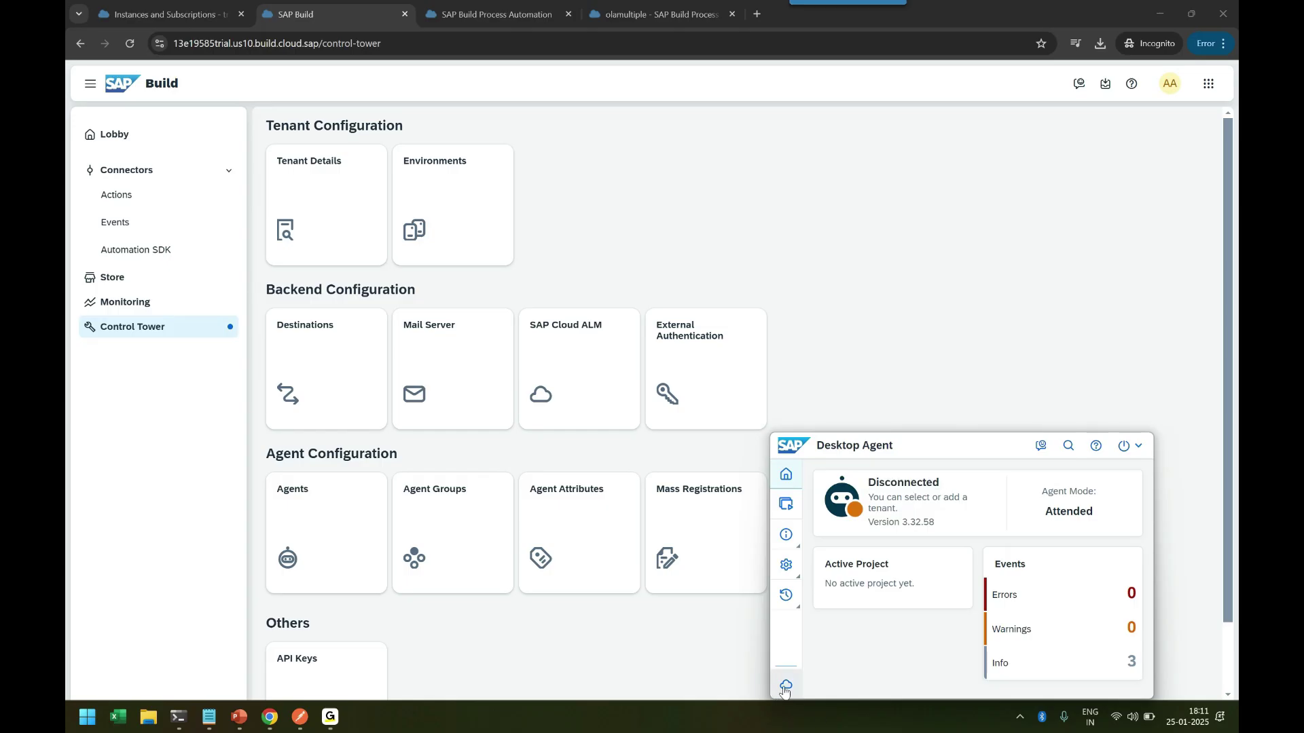
# Add a new tenant named anubhavbtp, without the hyphen, then return to the browser.
pyautogui.click(785, 687)
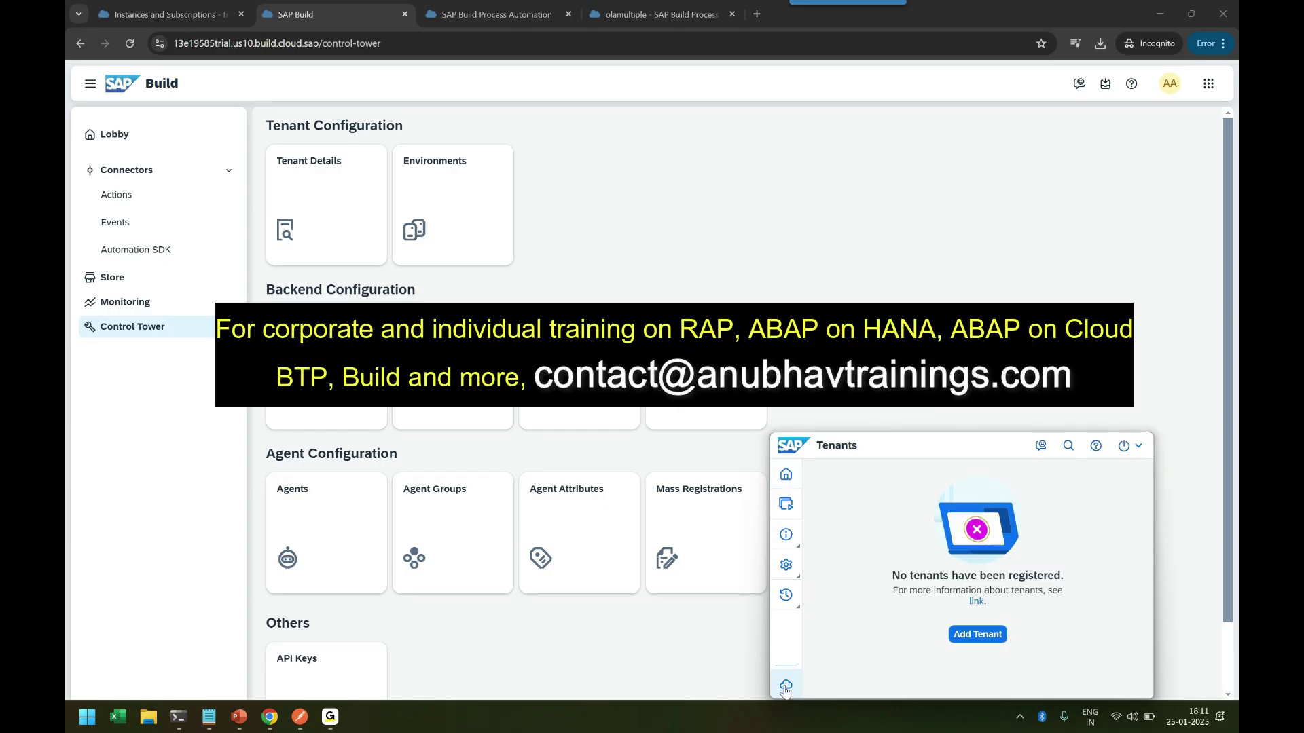
pyautogui.click(976, 636)
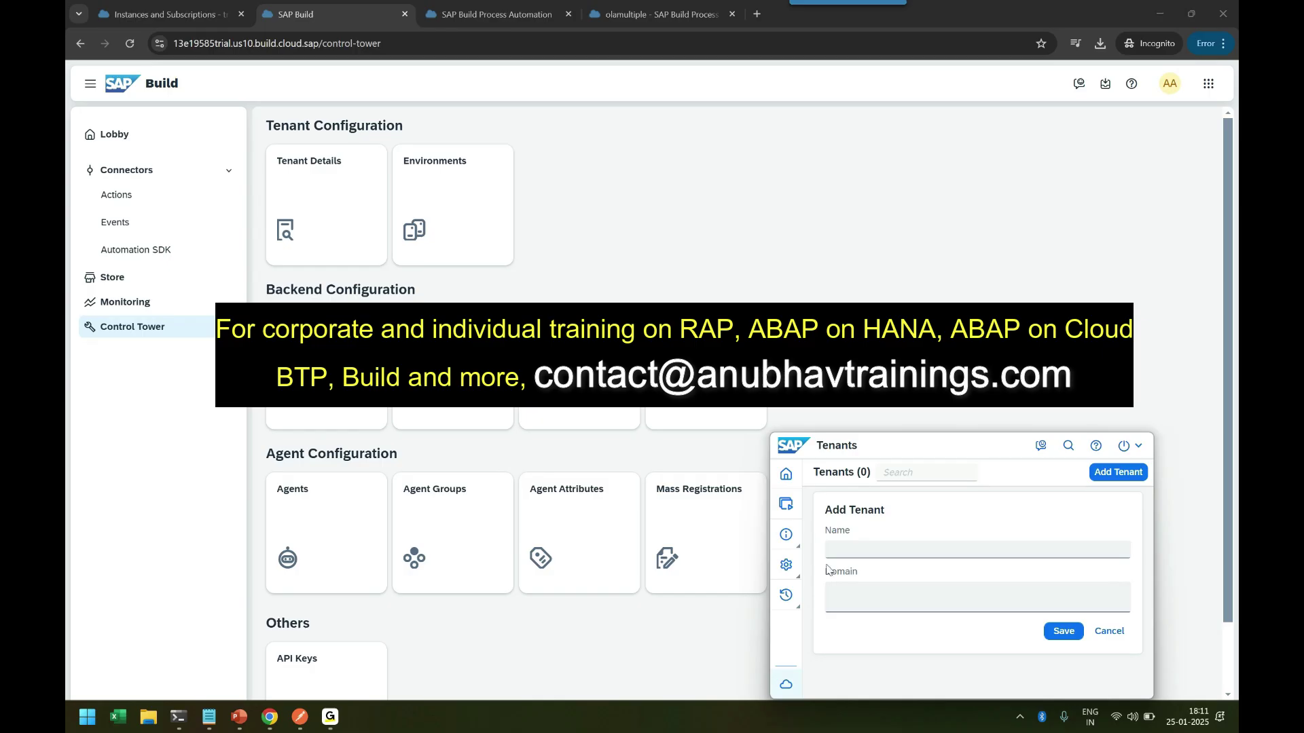
pyautogui.click(844, 551)
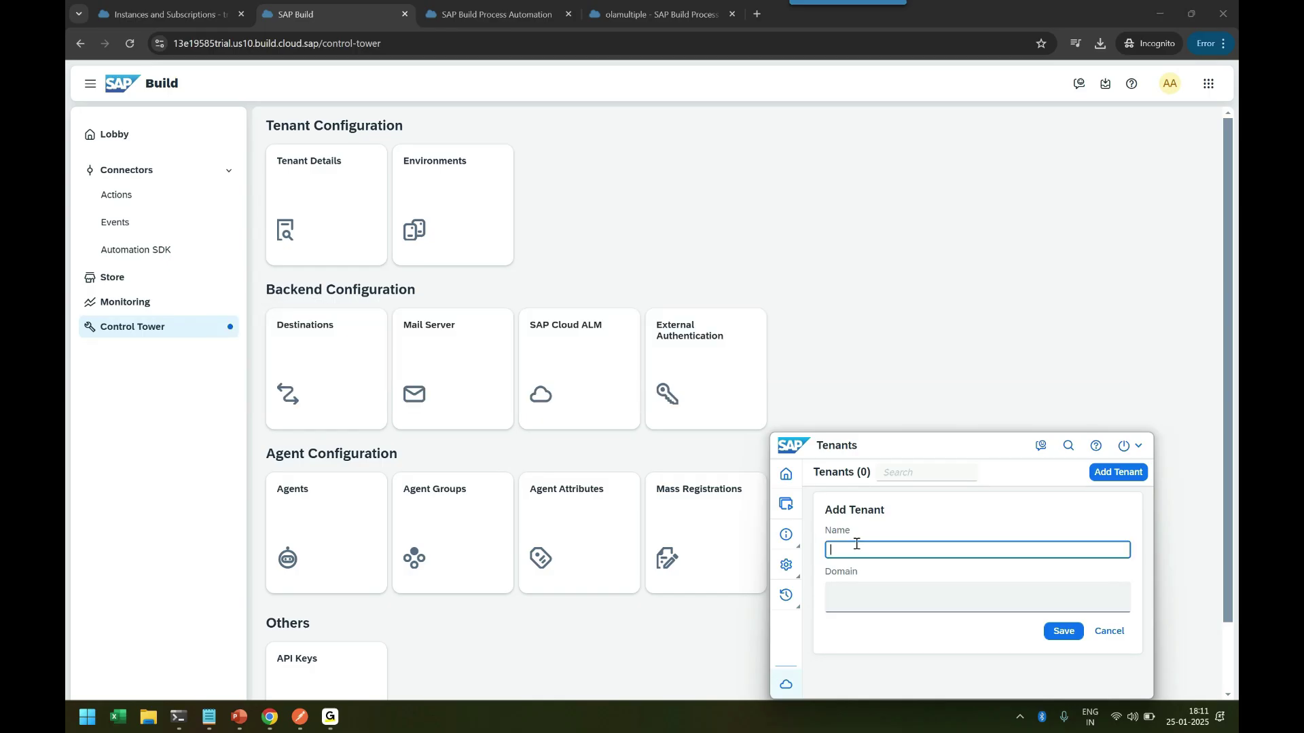
pyautogui.write('anubhav-btp')
pyautogui.click(874, 597)
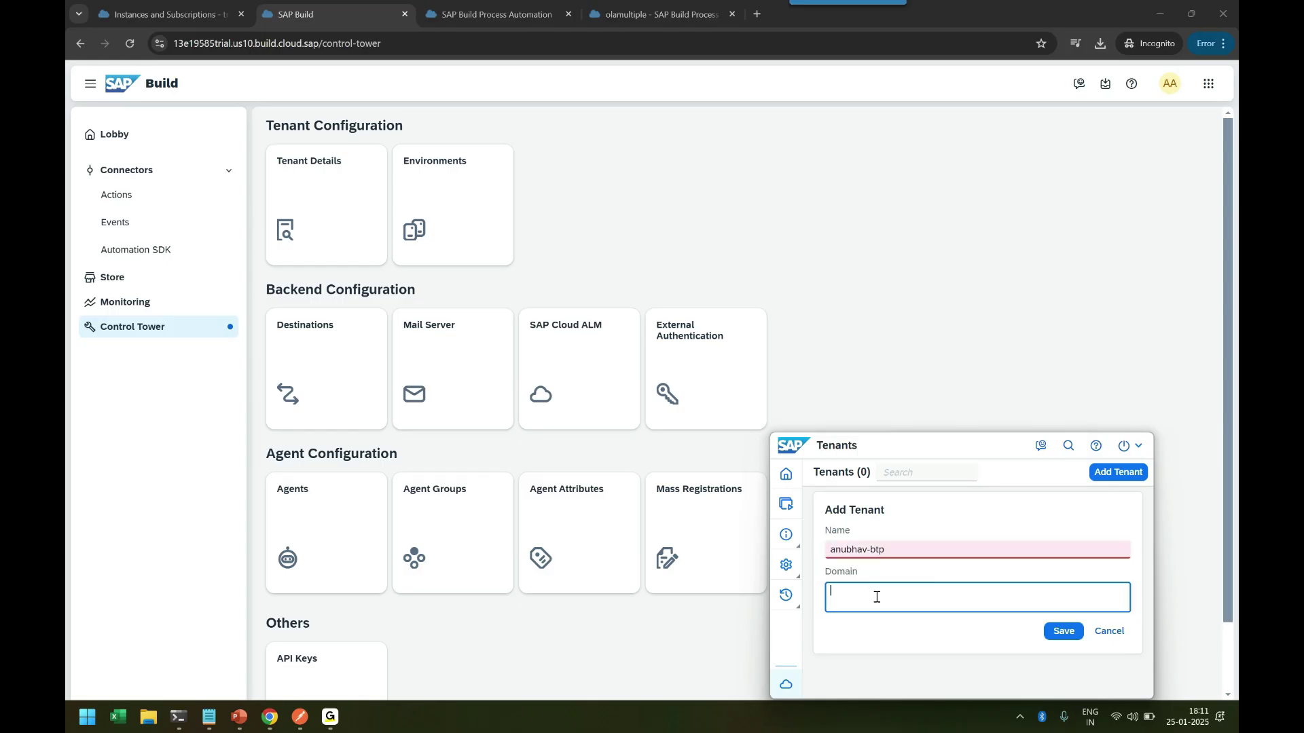
pyautogui.click(894, 548)
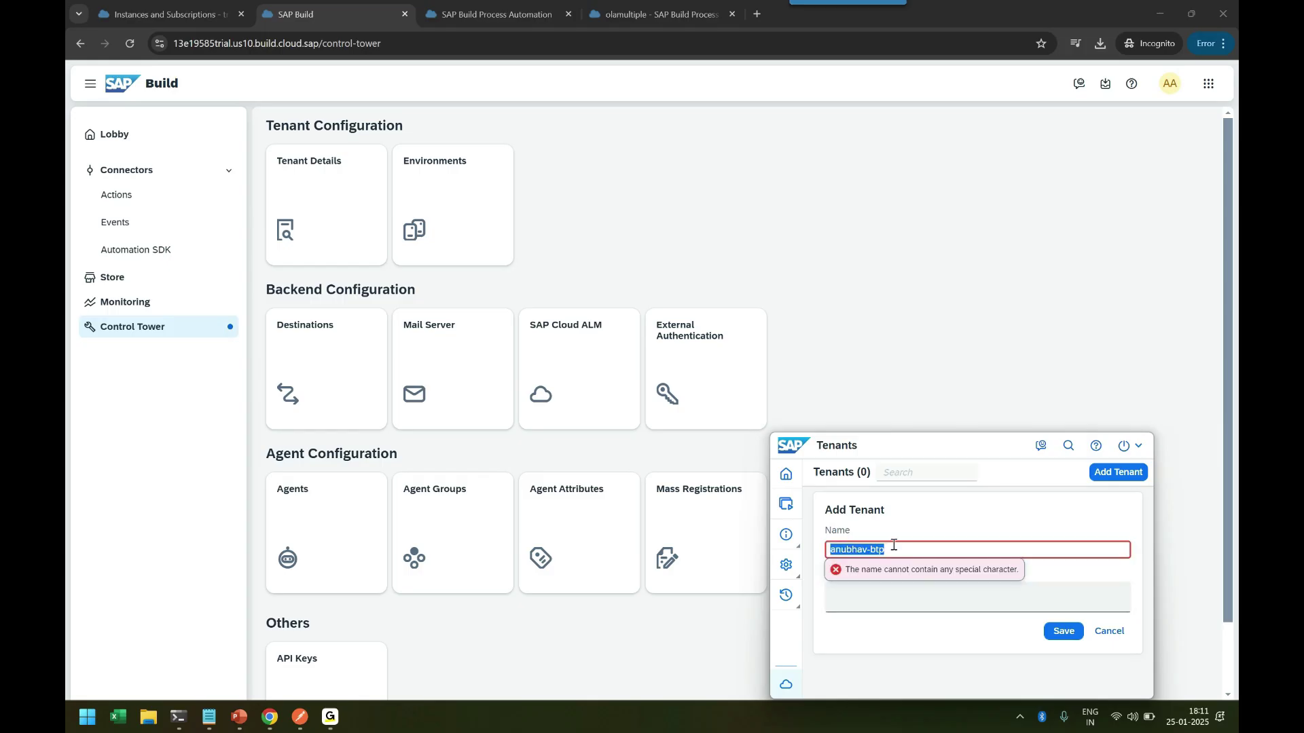
pyautogui.click(870, 550)
pyautogui.press('BackSpace')
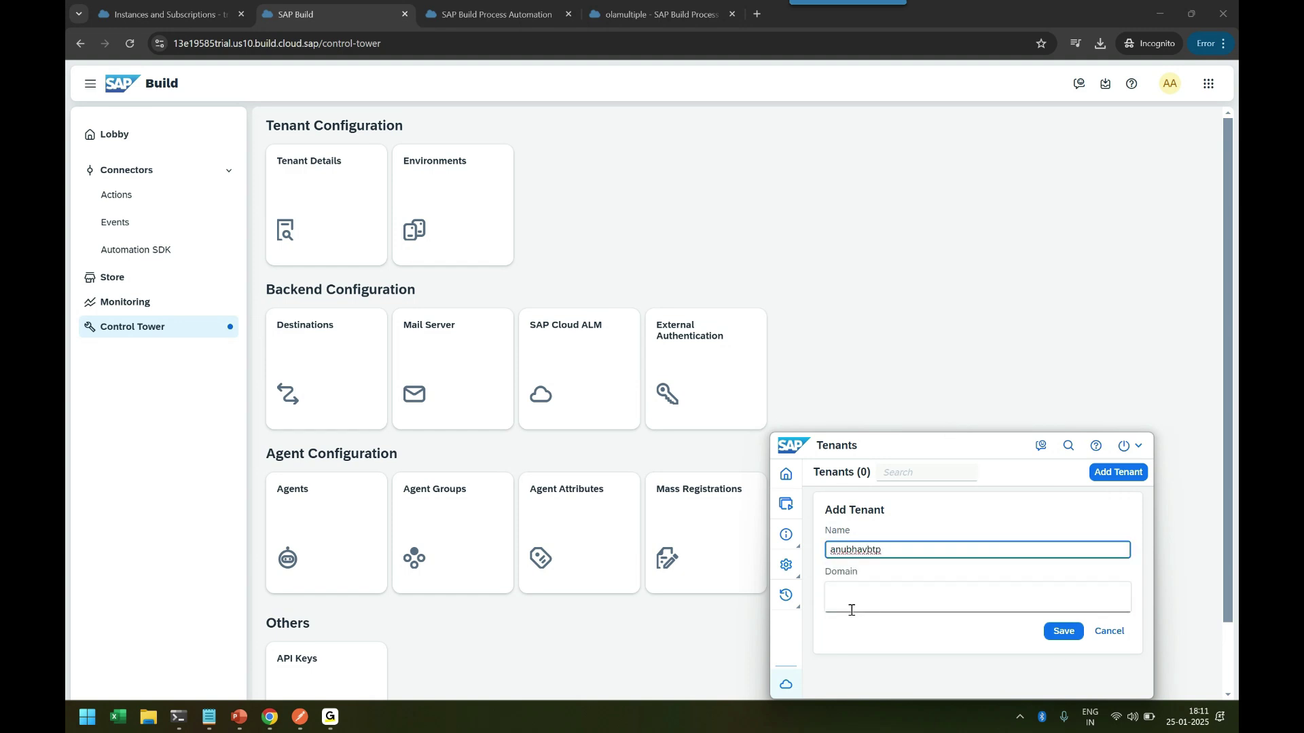
pyautogui.click(664, 635)
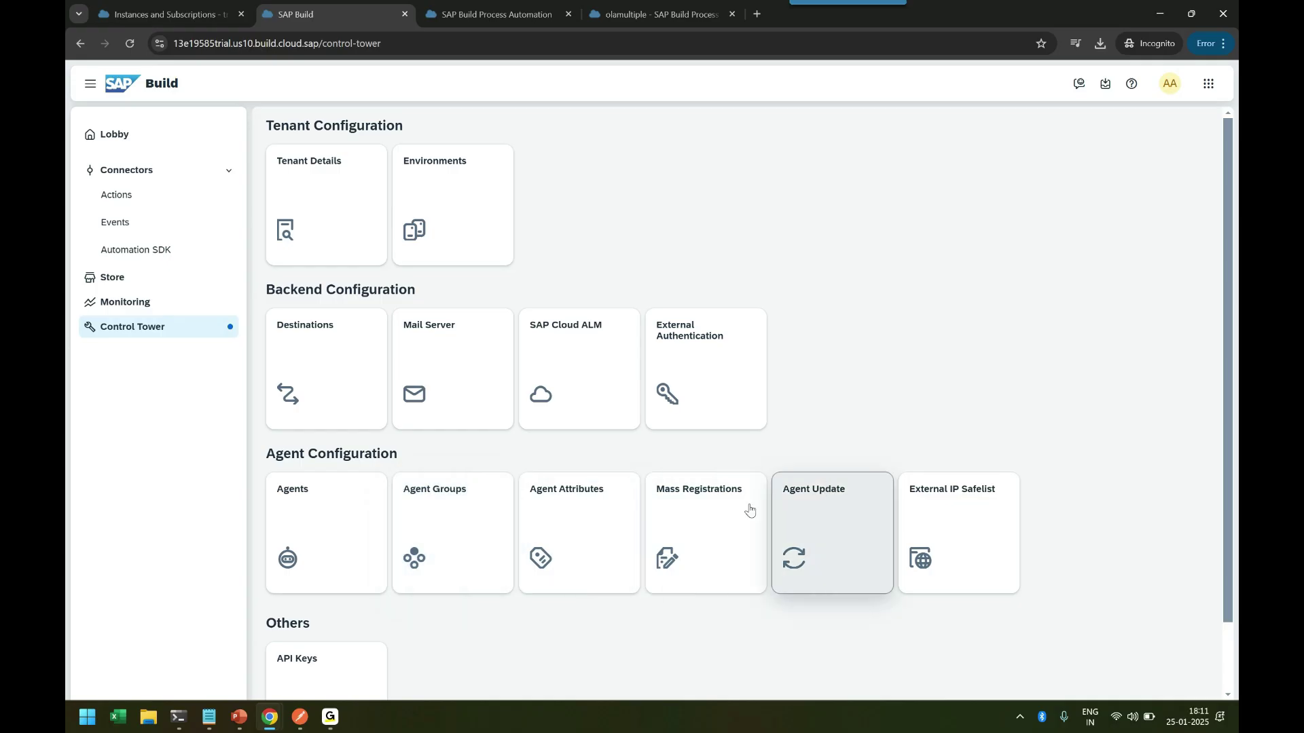
# Copy the agent registration link from Register Agent on the Control Tower Agents page.
pyautogui.click(326, 488)
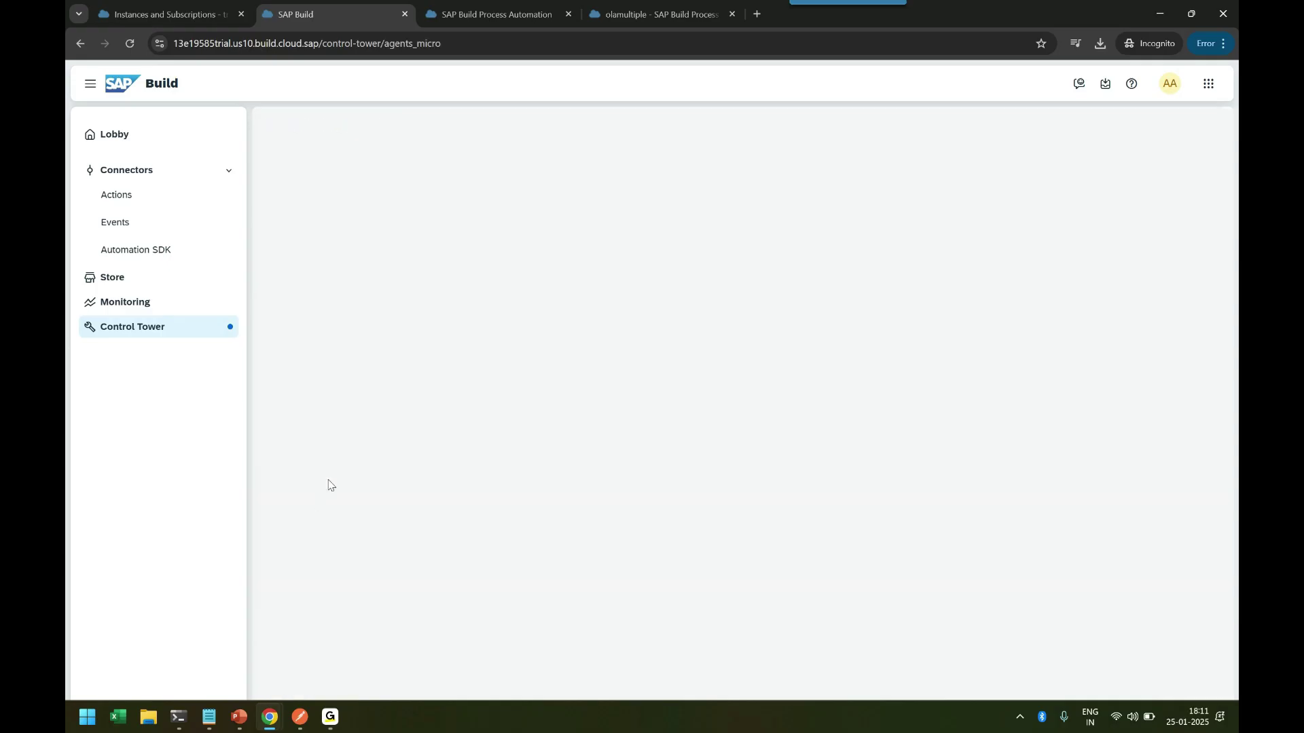
pyautogui.click(161, 326)
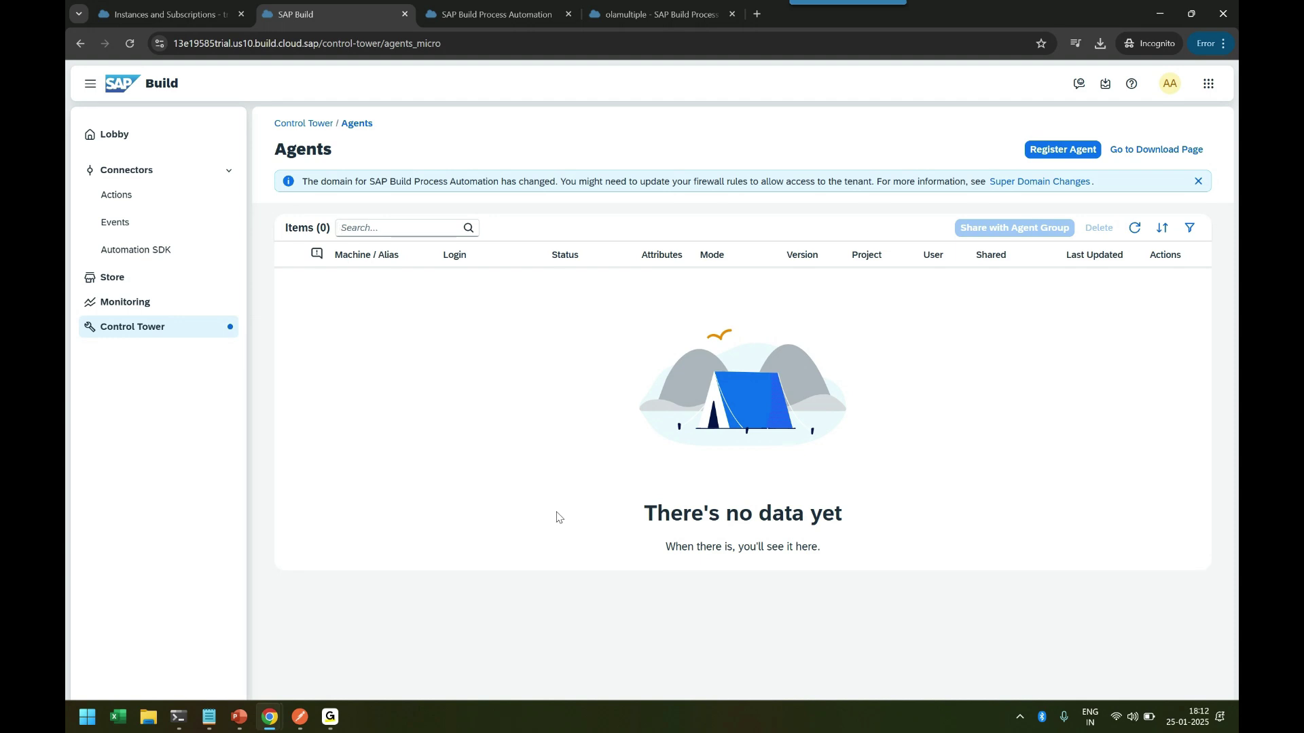
pyautogui.click(1078, 150)
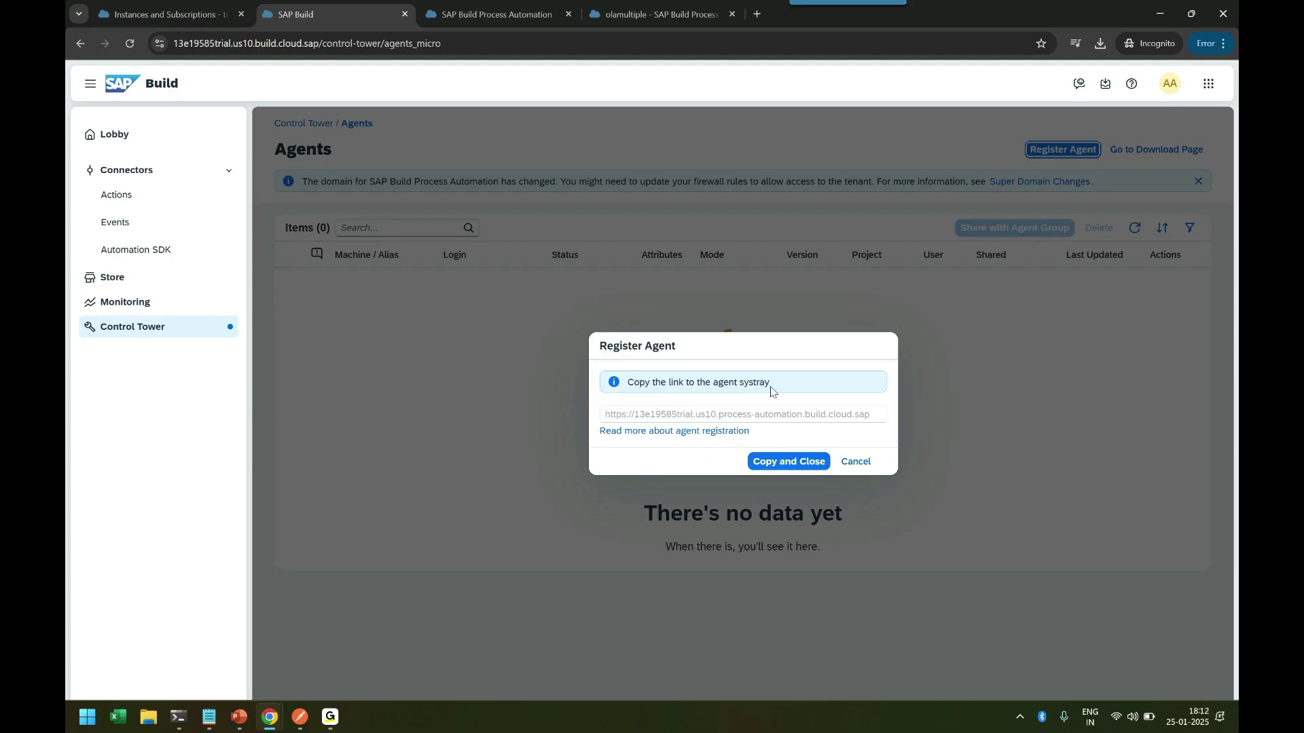
pyautogui.click(781, 463)
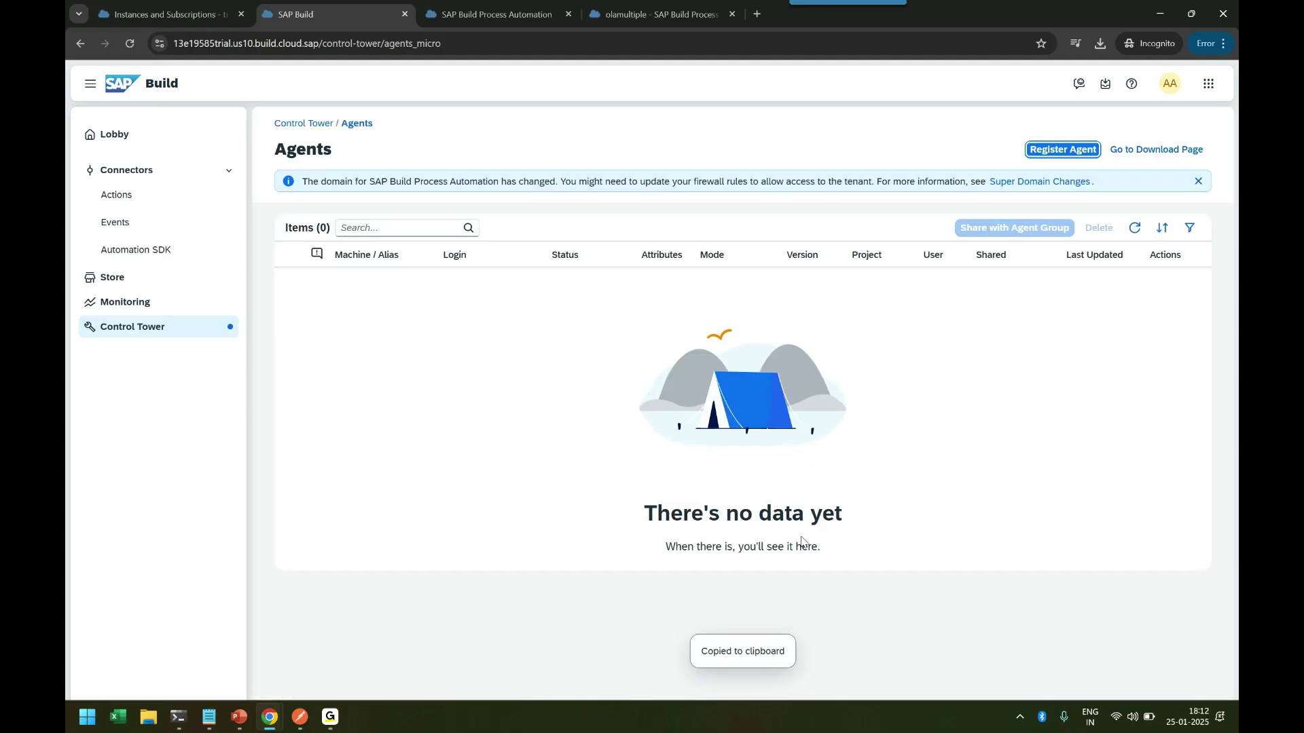
# Paste the link as the anubhavbtp tenant's domain, save it, and refresh the Agents list.
pyautogui.click(1020, 718)
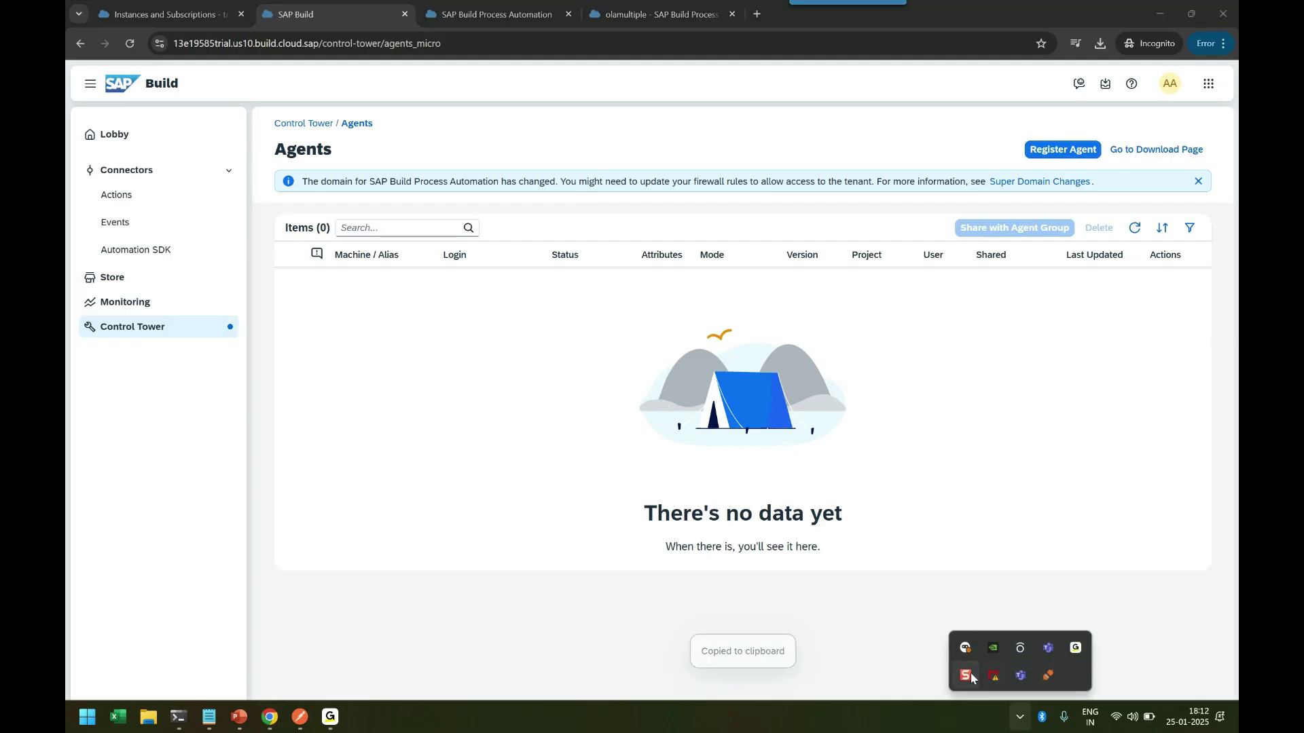
pyautogui.click(966, 650)
pyautogui.click(901, 593)
pyautogui.hotkey('ctrl', 'v')
pyautogui.click(1064, 633)
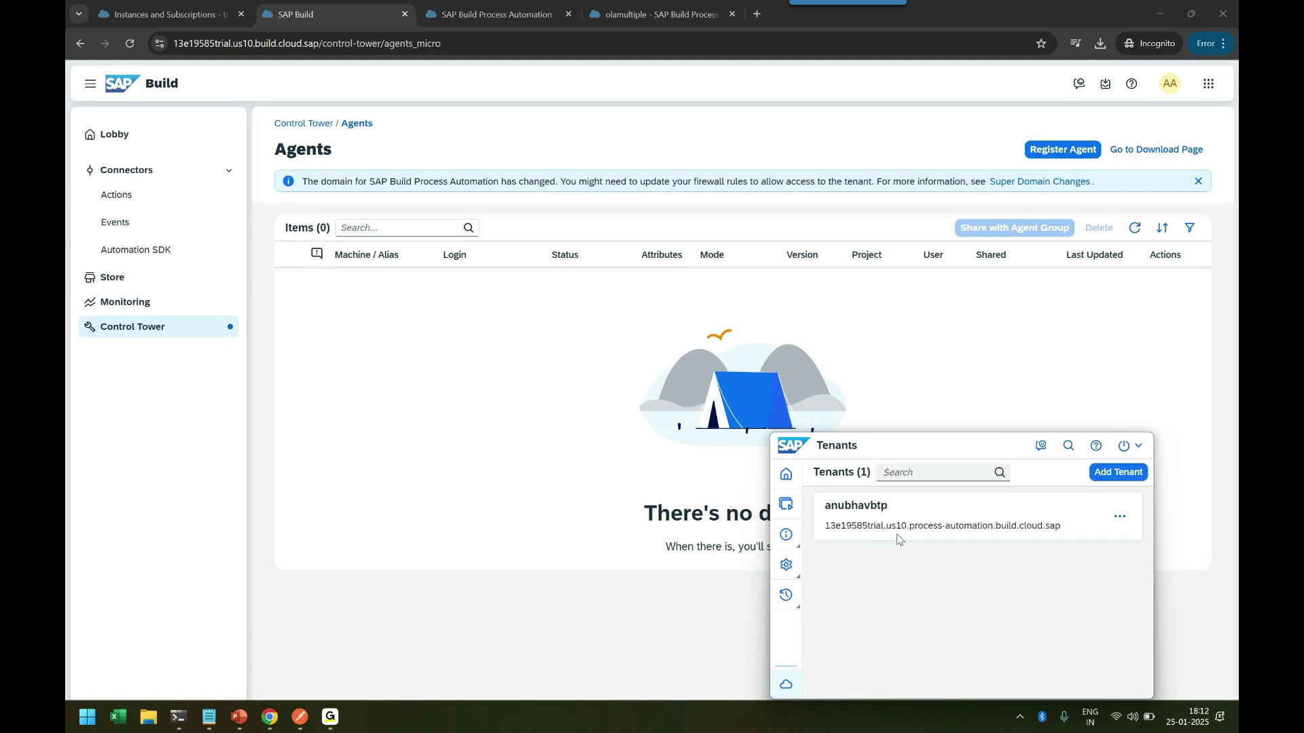
pyautogui.click(898, 538)
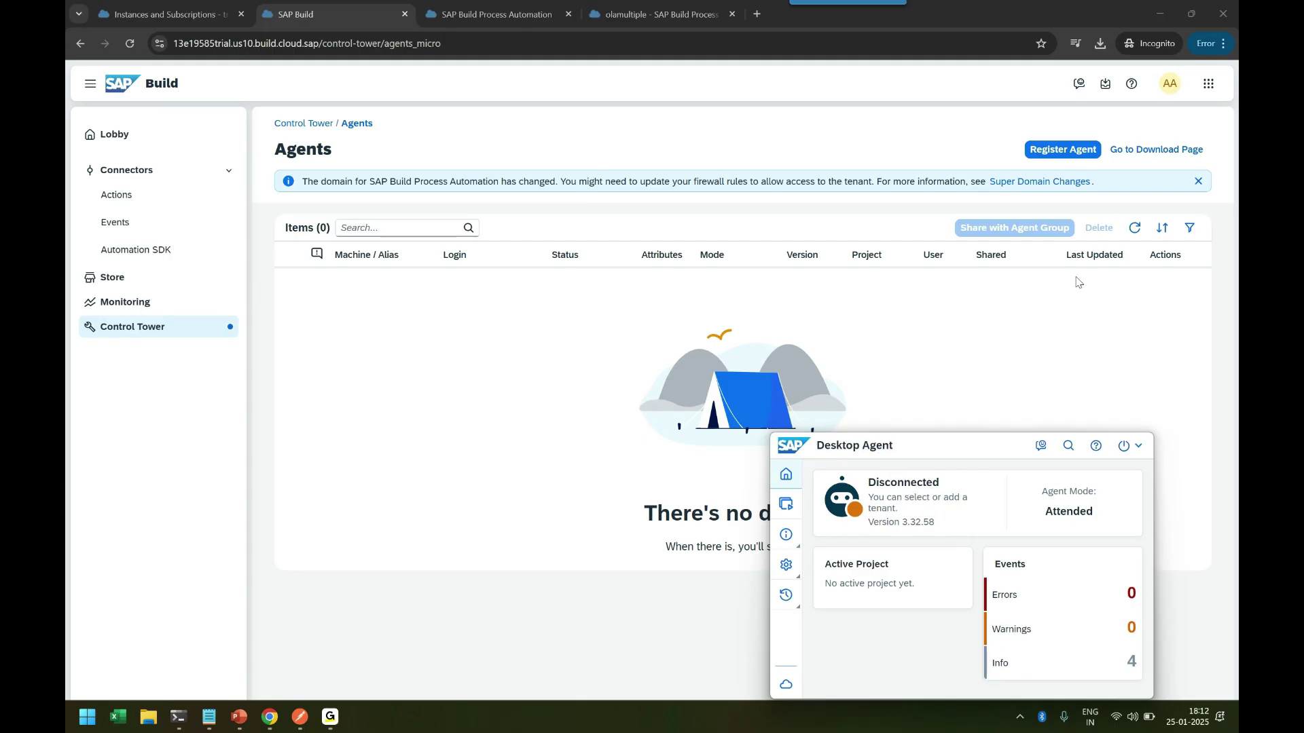
pyautogui.click(1138, 229)
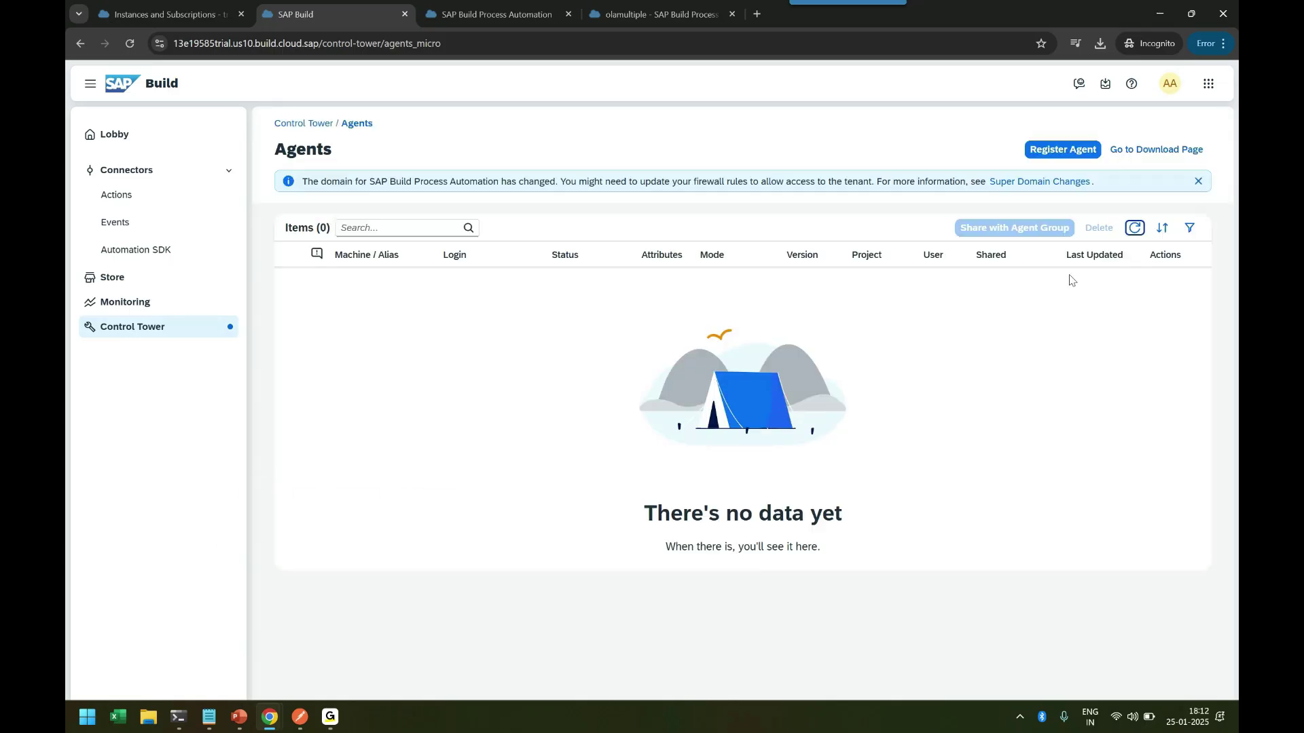
pyautogui.click(1135, 228)
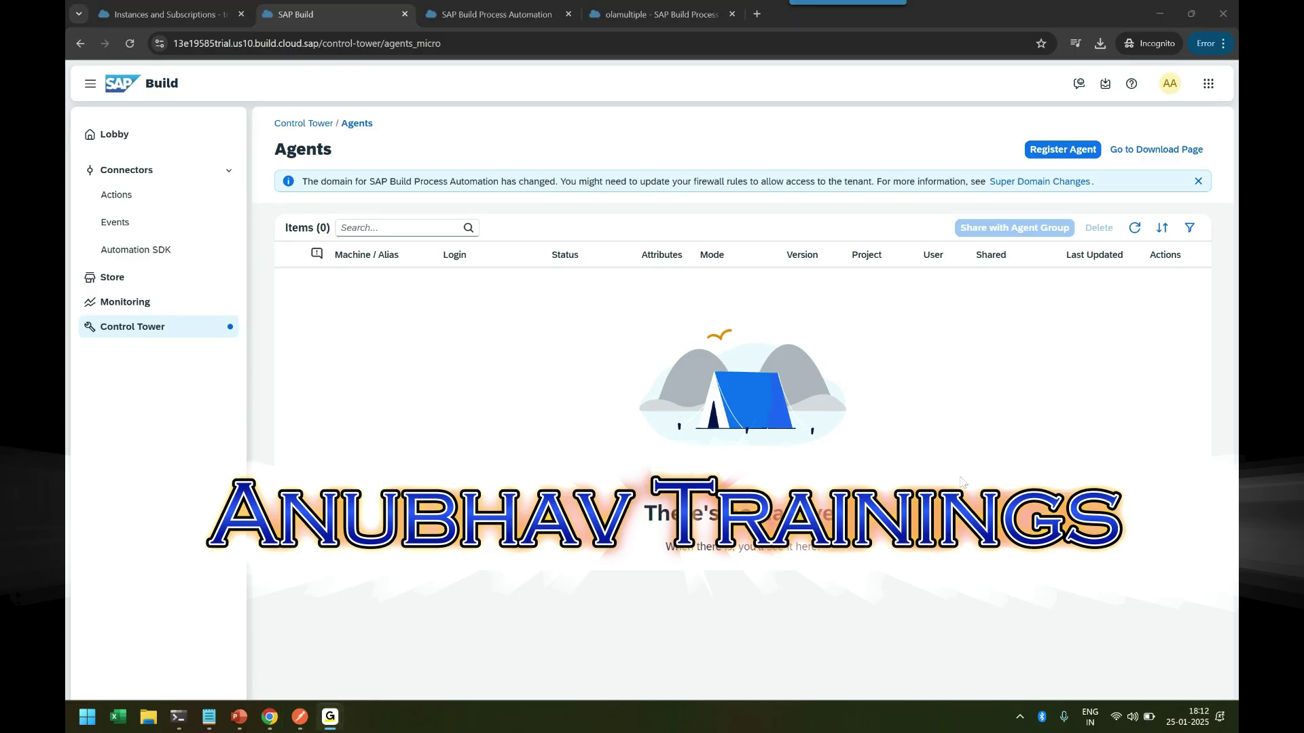
# Activate the anubhavbtp tenant from the agent's tenant list and confirm the switch.
pyautogui.click(1019, 717)
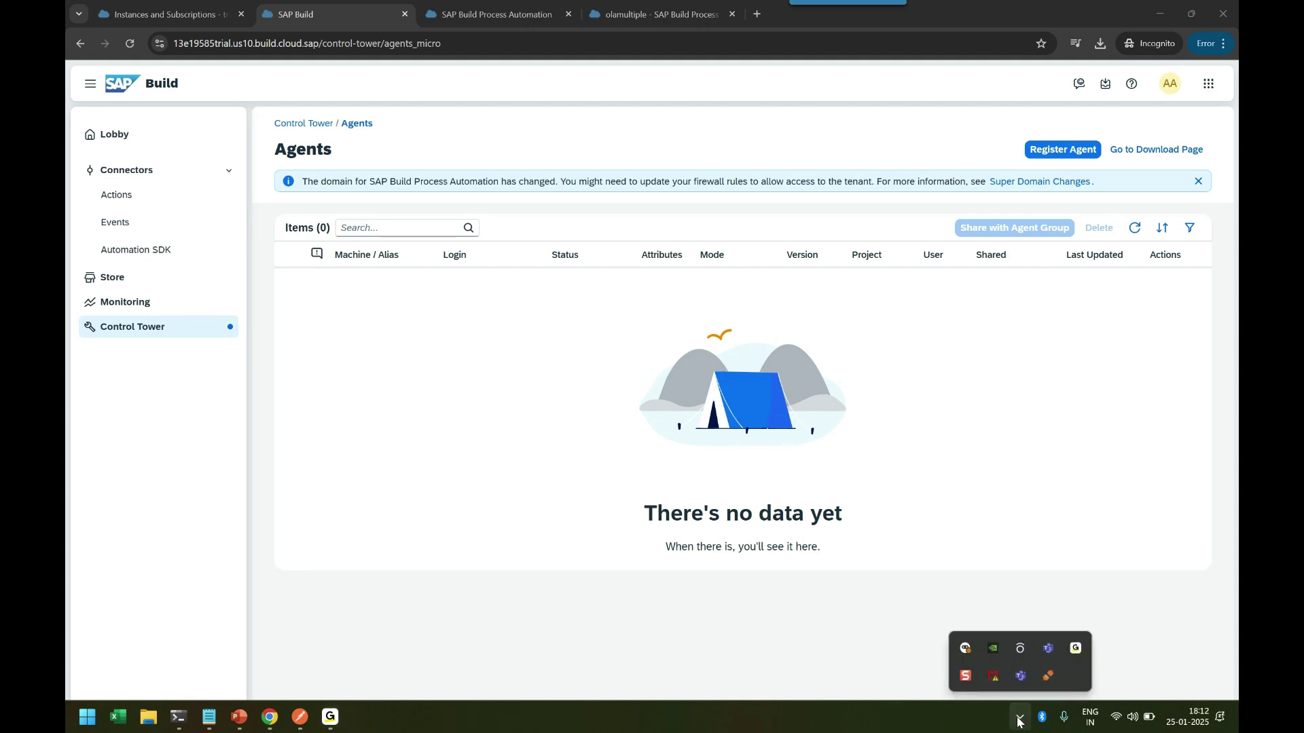
pyautogui.click(965, 648)
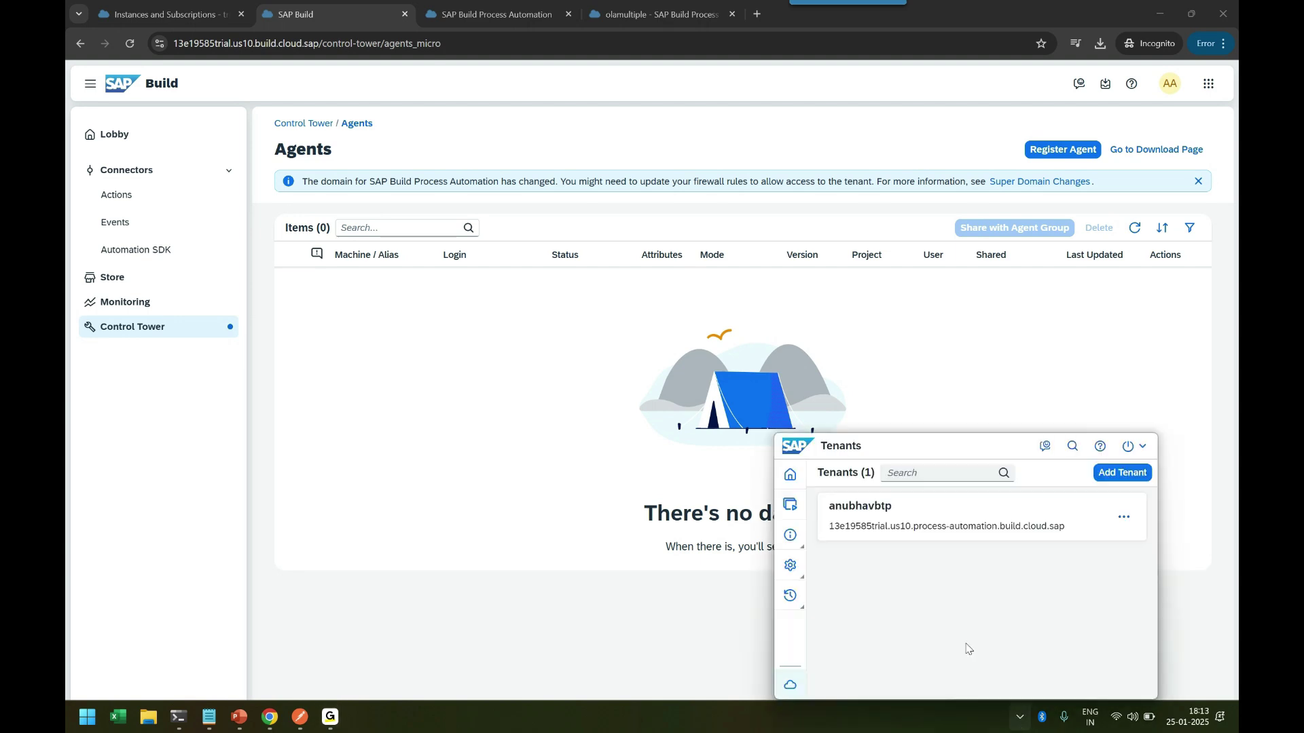
pyautogui.click(1124, 518)
pyautogui.click(1102, 542)
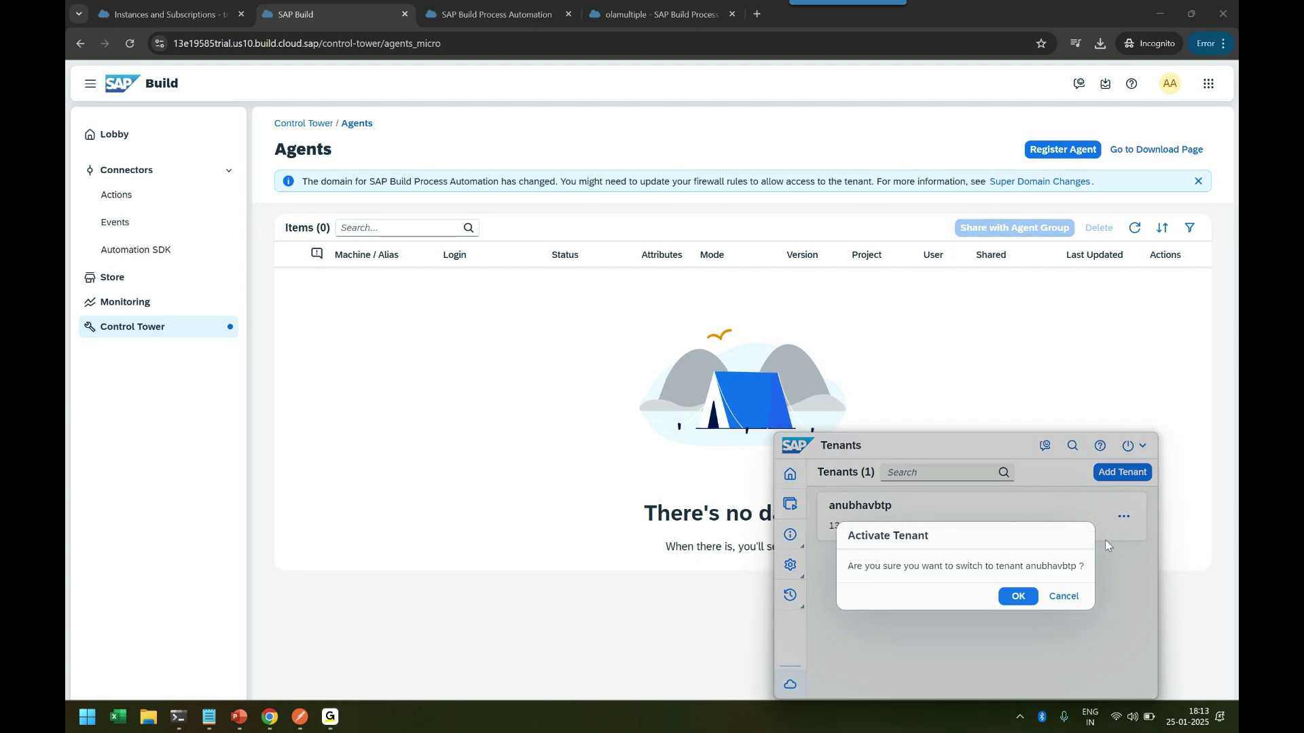
pyautogui.click(1016, 597)
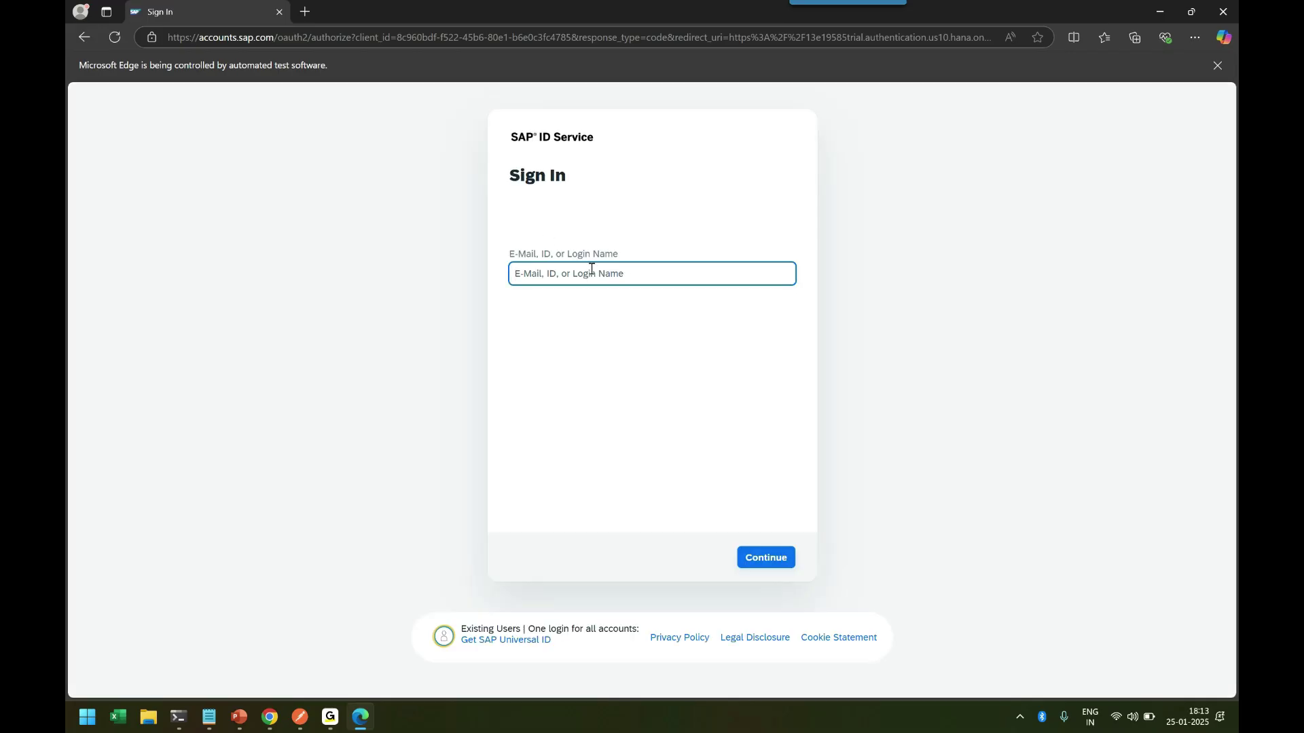
# Sign in with the account e-mail and password, then select the first listed account.
pyautogui.press('Return')
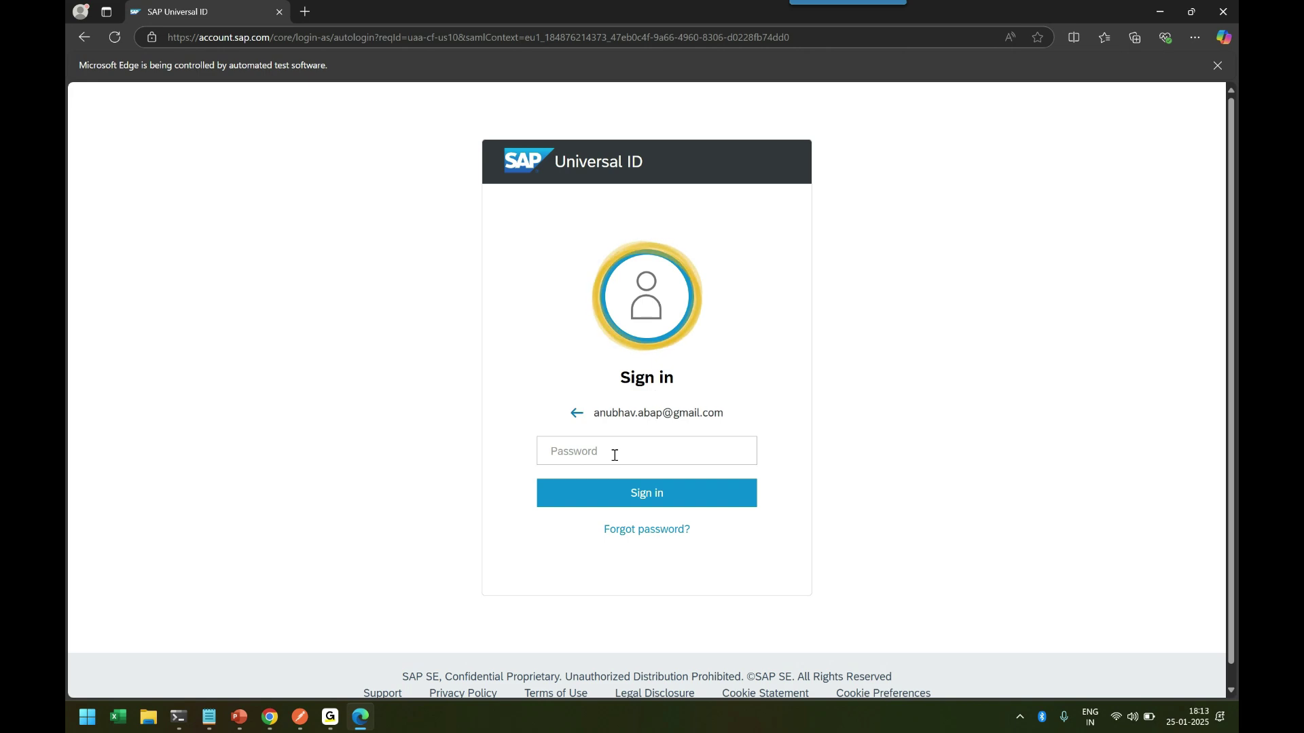
pyautogui.click(621, 460)
pyautogui.write('••••••••')
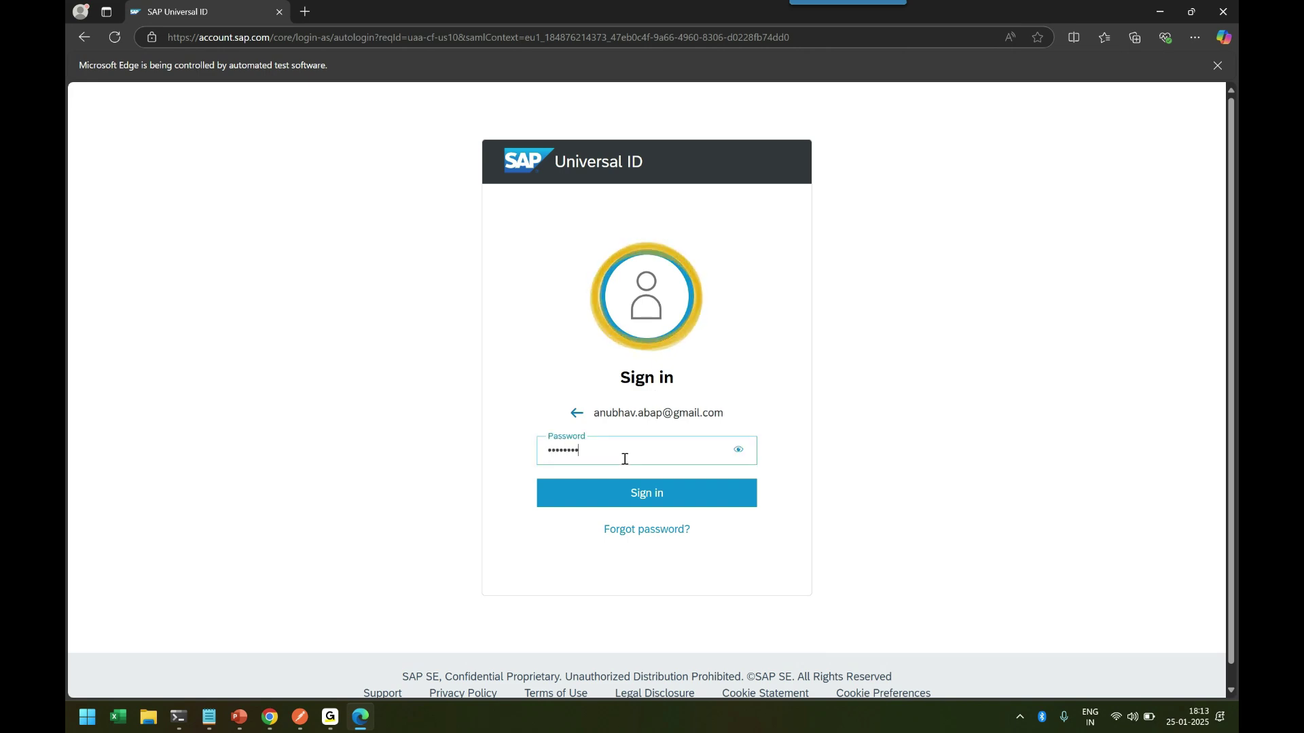
pyautogui.write('••••')
pyautogui.click(628, 500)
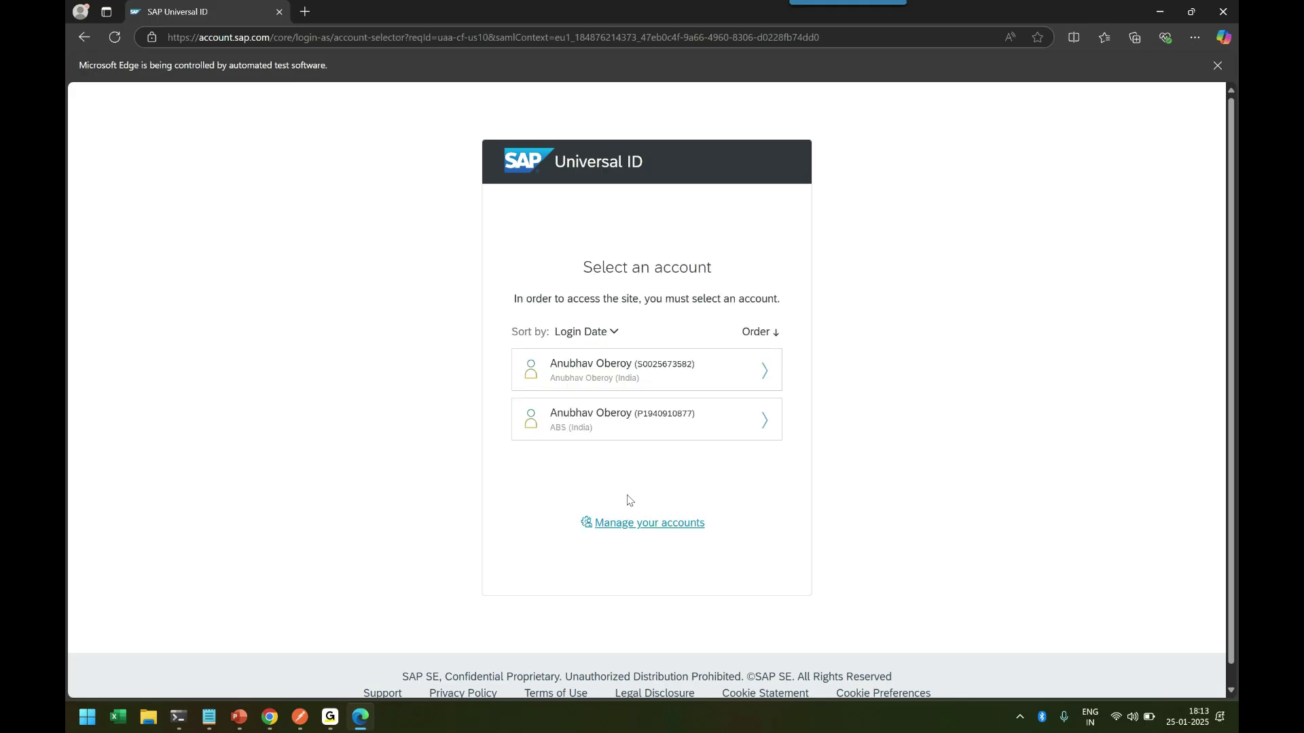
pyautogui.click(620, 373)
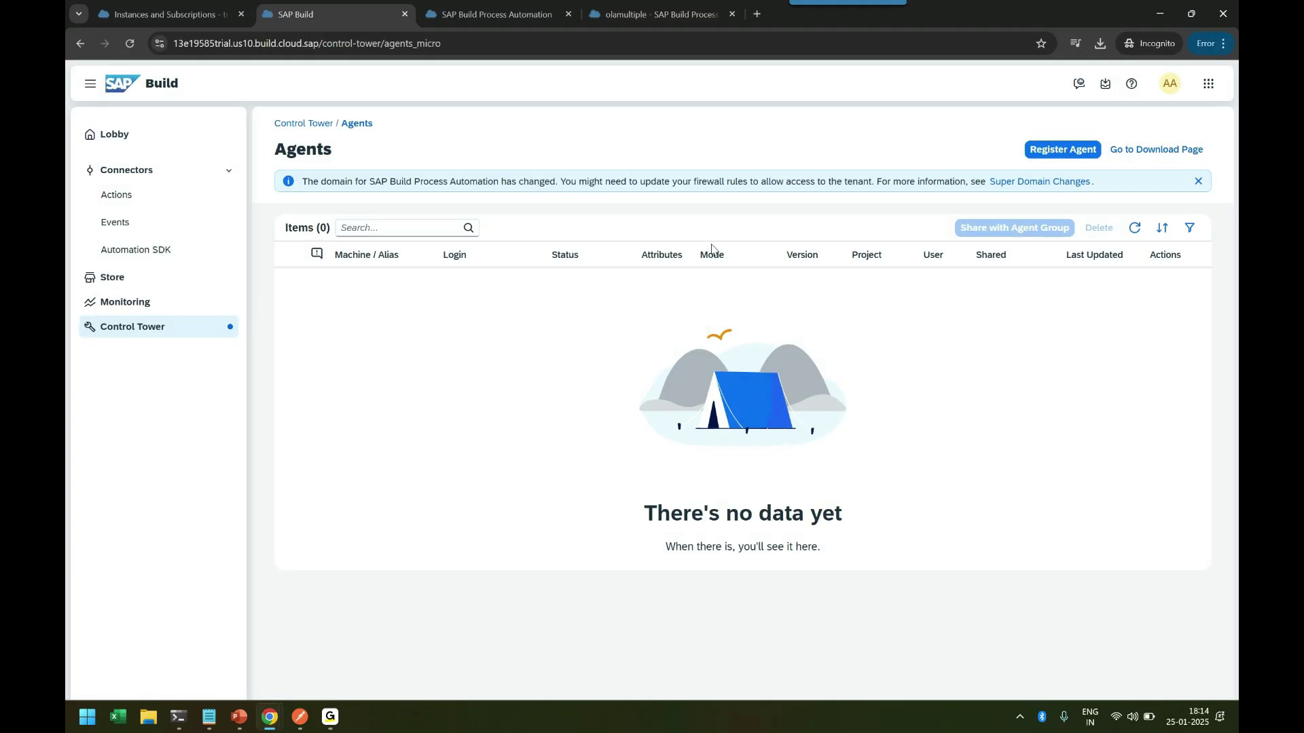
# Check the anubhavbtp tenant's status in the Desktop Agent tenant list.
pyautogui.click(1018, 718)
pyautogui.click(965, 652)
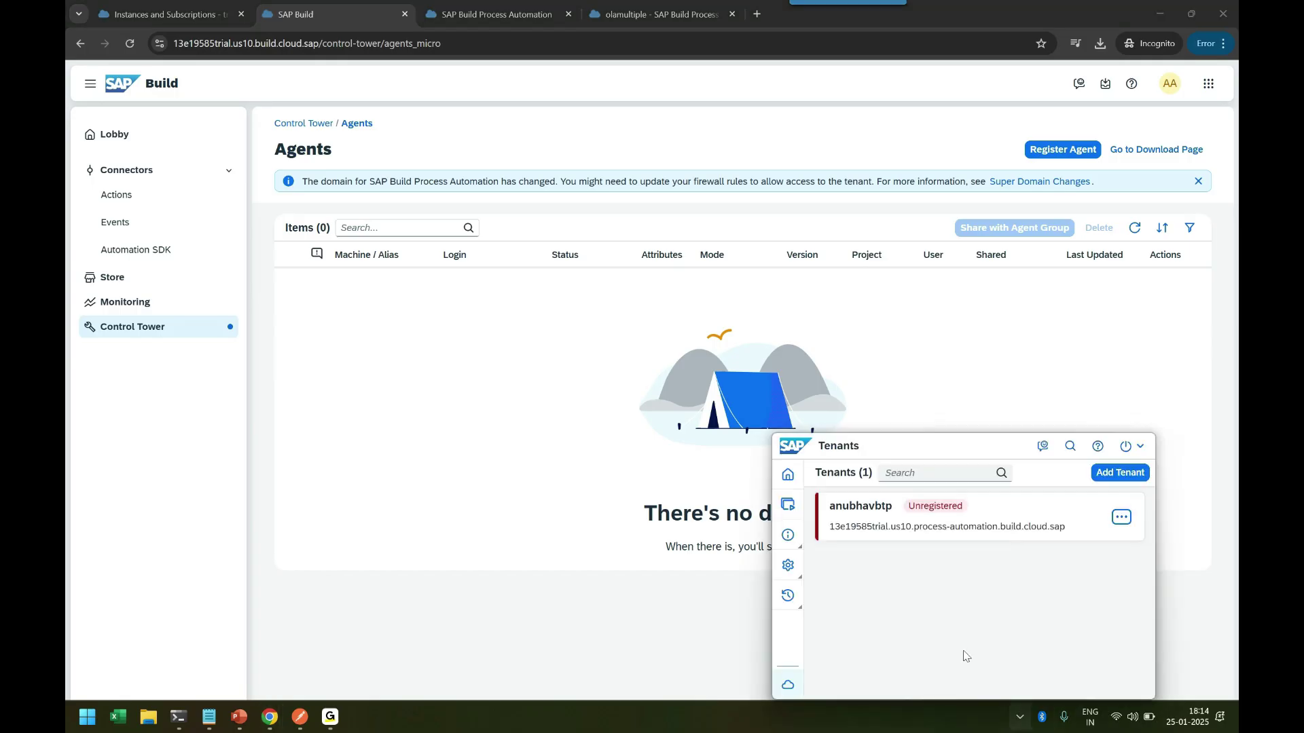
pyautogui.click(931, 528)
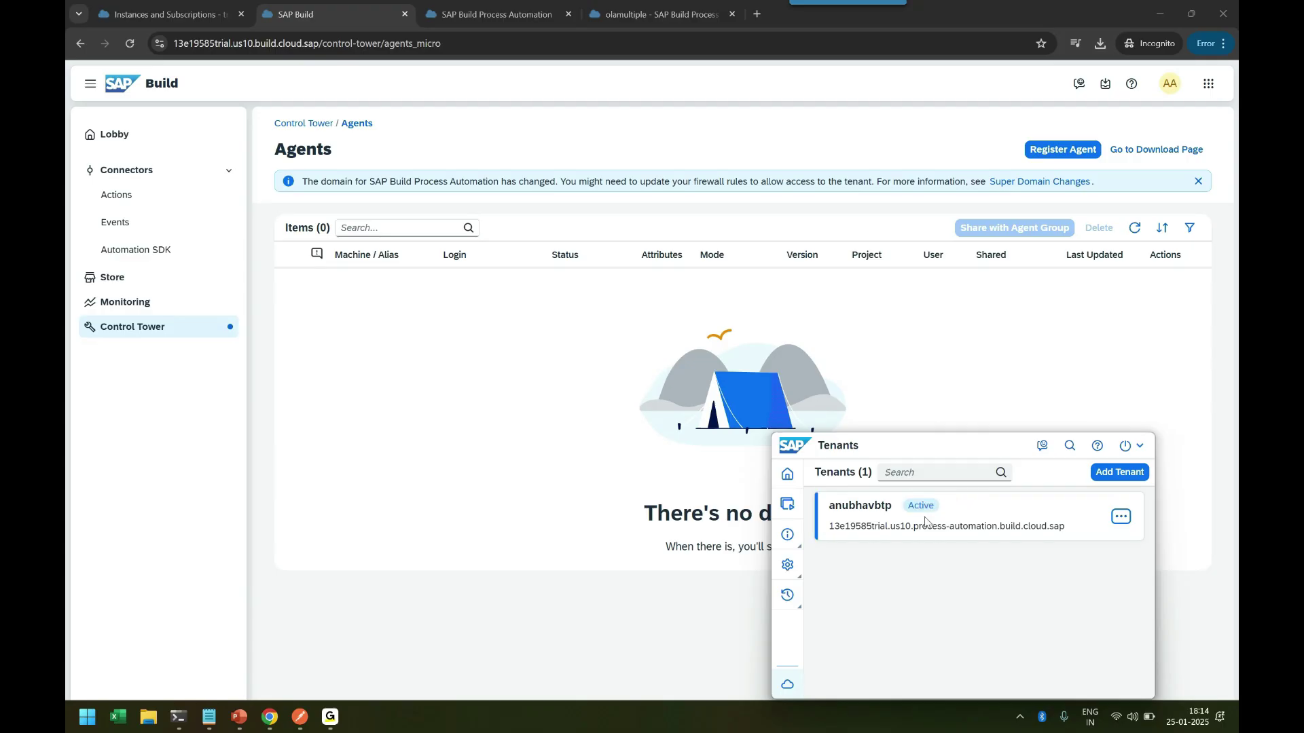
pyautogui.doubleClick(924, 506)
pyautogui.click(930, 518)
pyautogui.click(975, 407)
# Copy the registration link again and refresh Agents to show the idle 3.32.58 agent.
pyautogui.click(1060, 151)
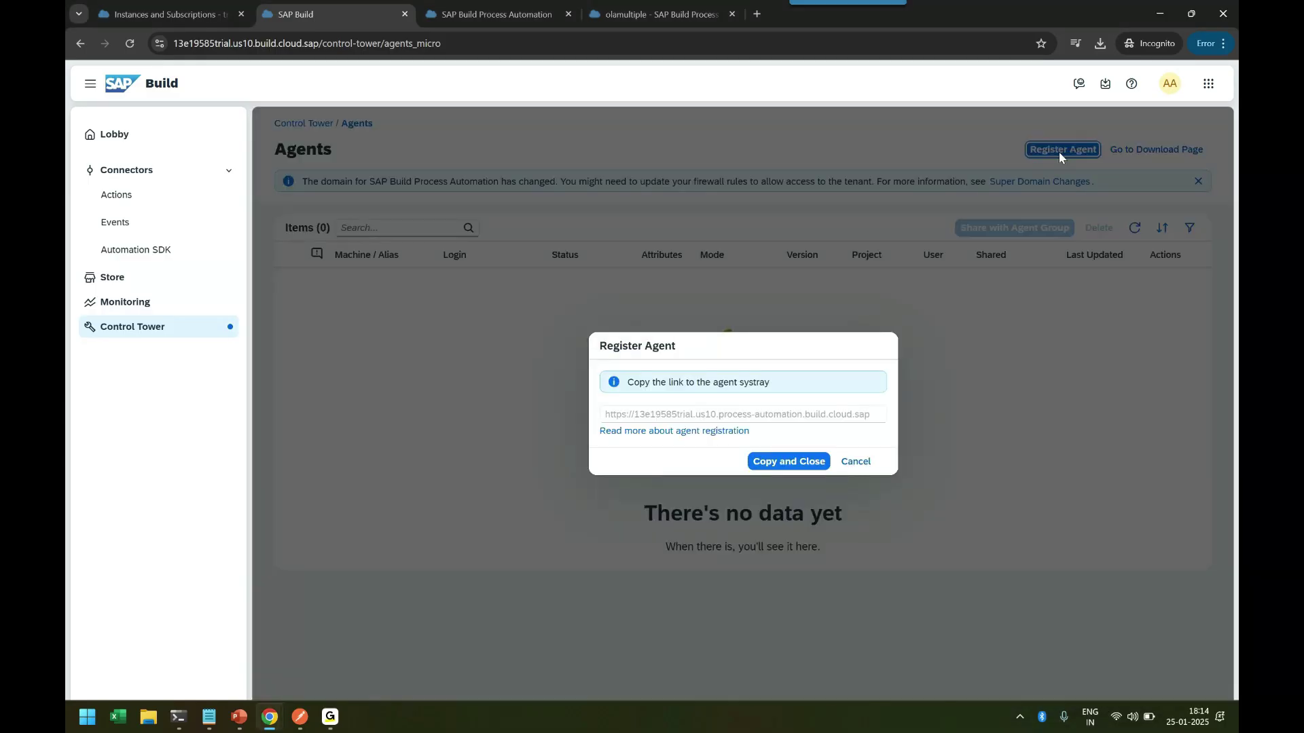
pyautogui.click(805, 467)
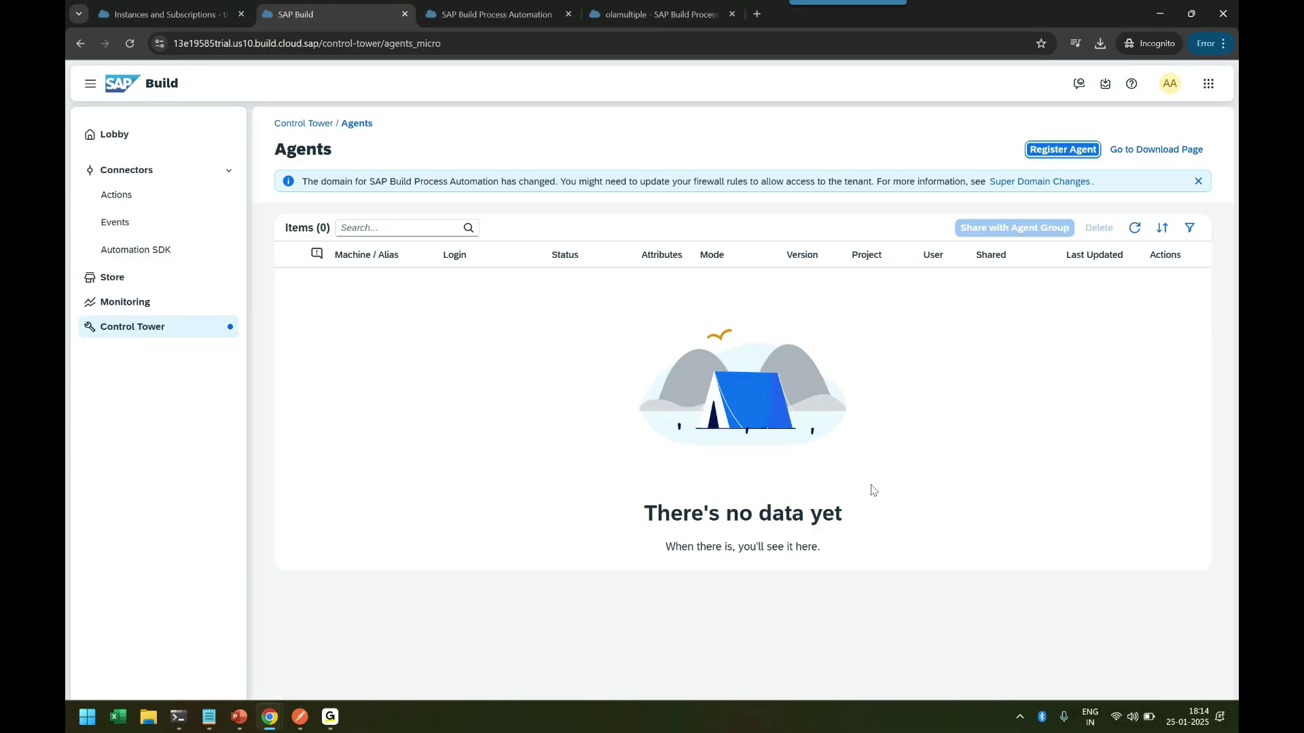
pyautogui.click(1134, 228)
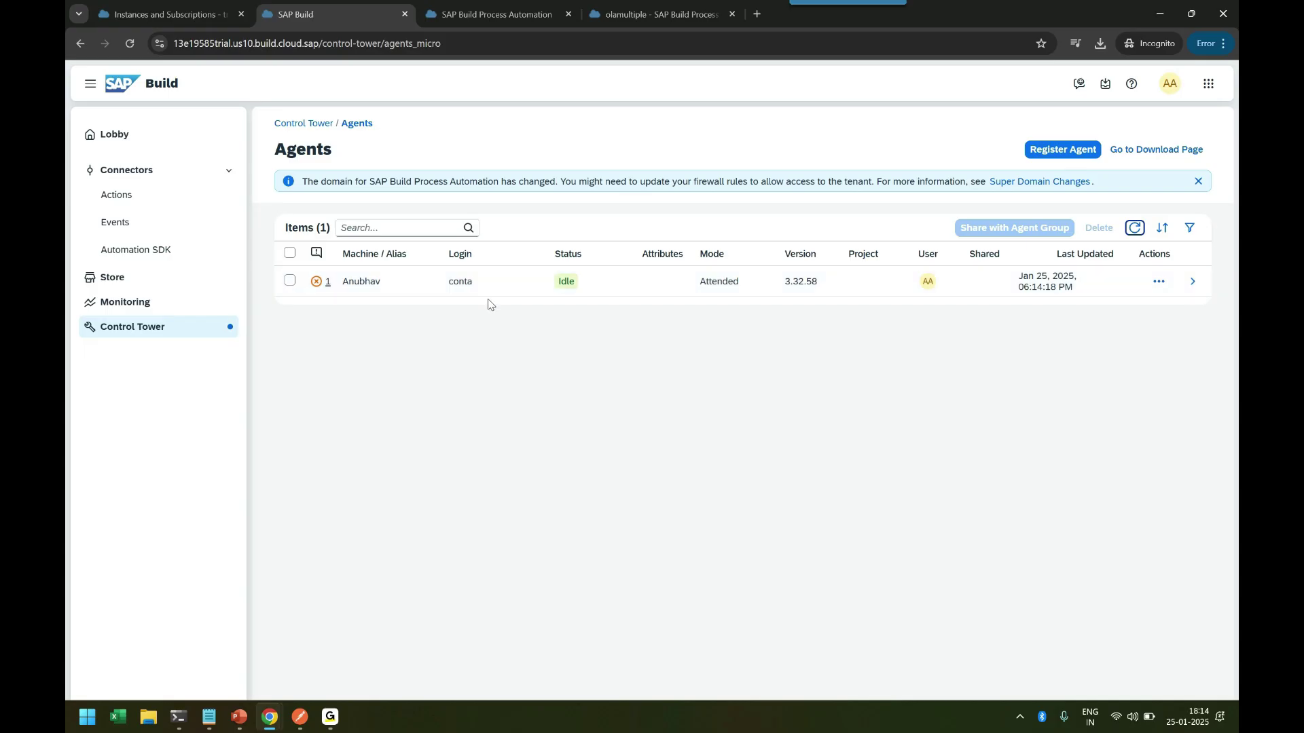
# Assign the registered agent to the Public environment through its Agent Management list.
pyautogui.click(143, 338)
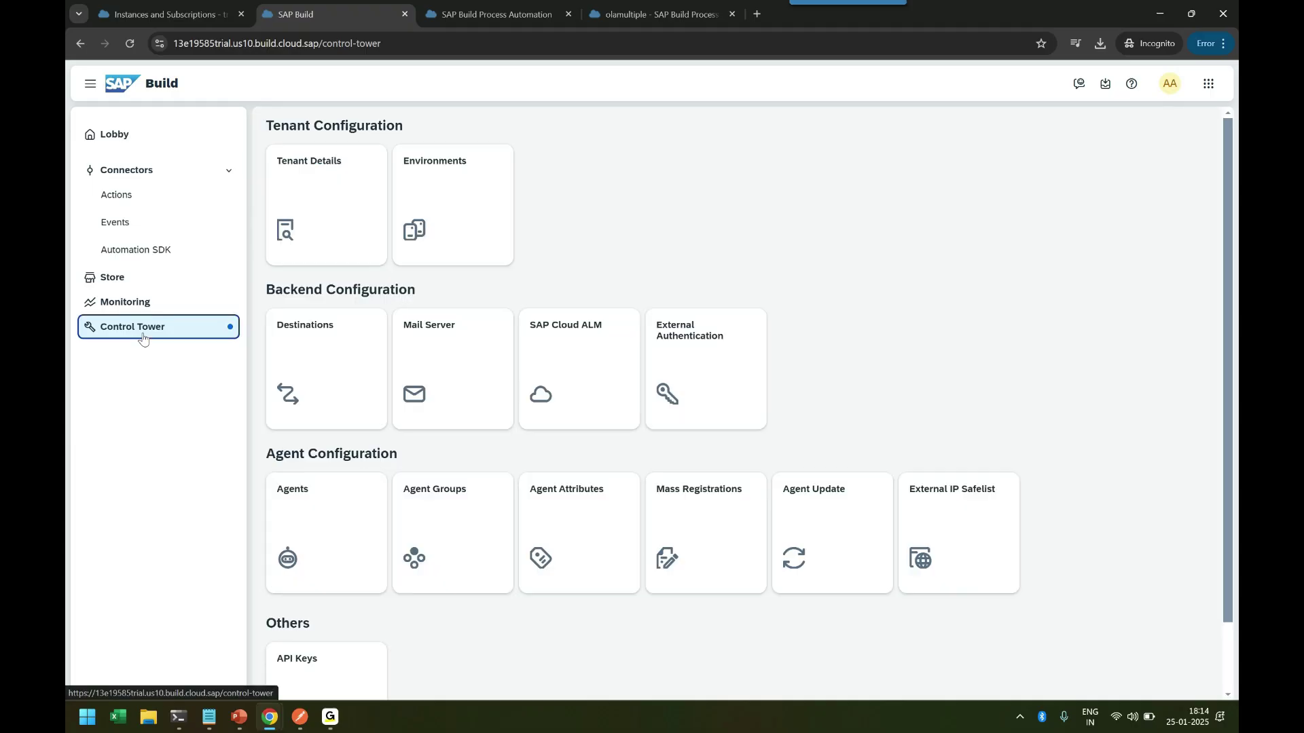
pyautogui.click(435, 198)
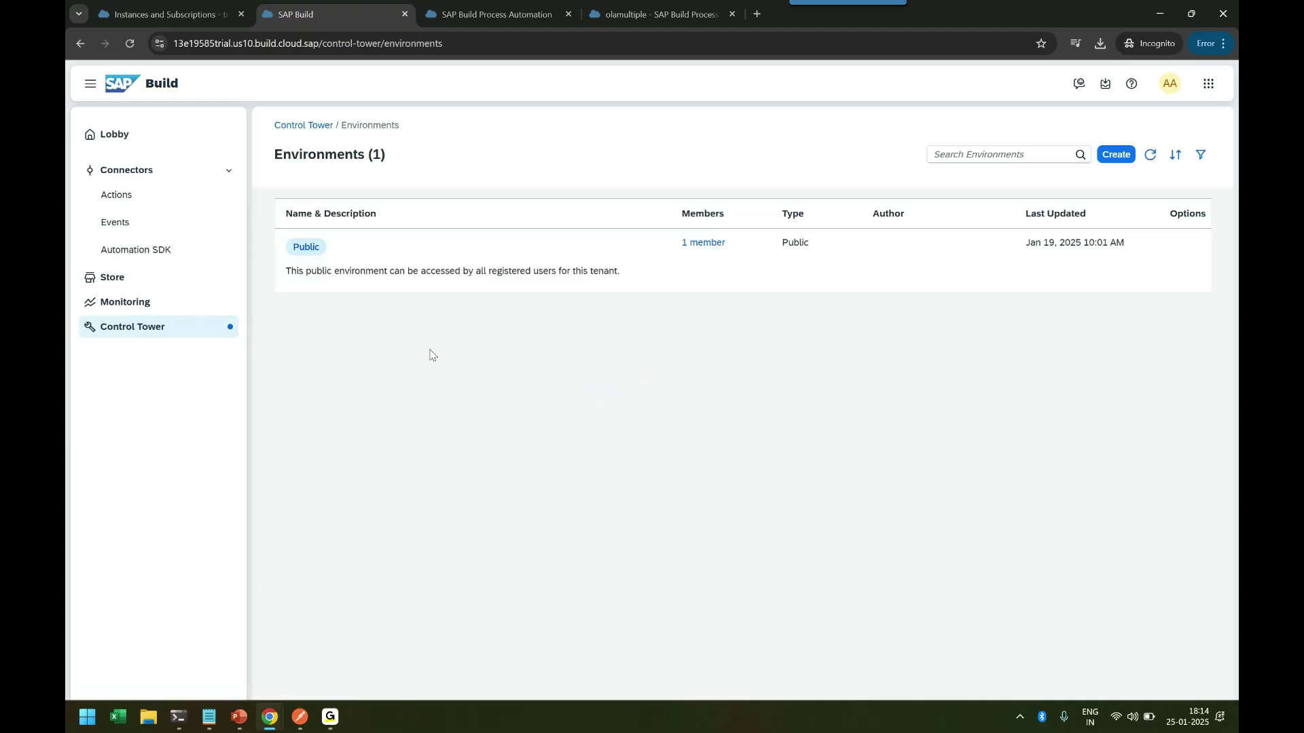
pyautogui.click(373, 266)
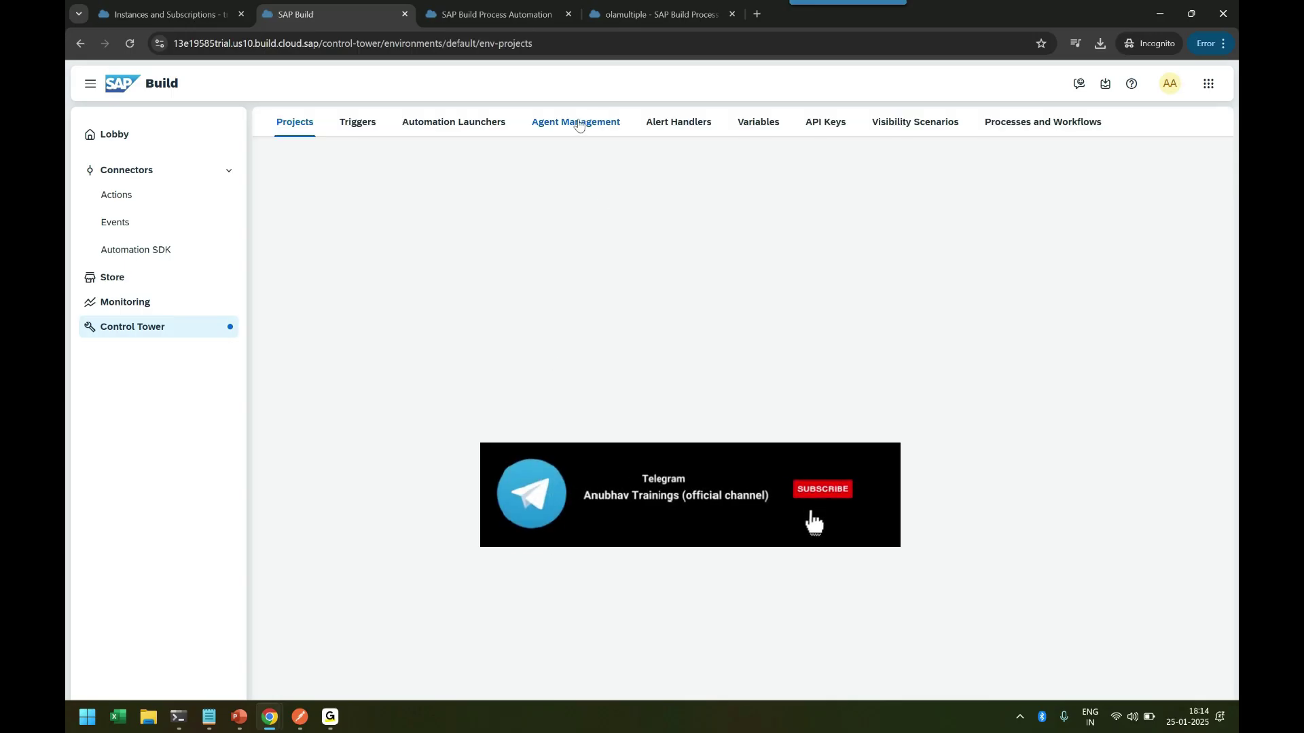
pyautogui.click(579, 122)
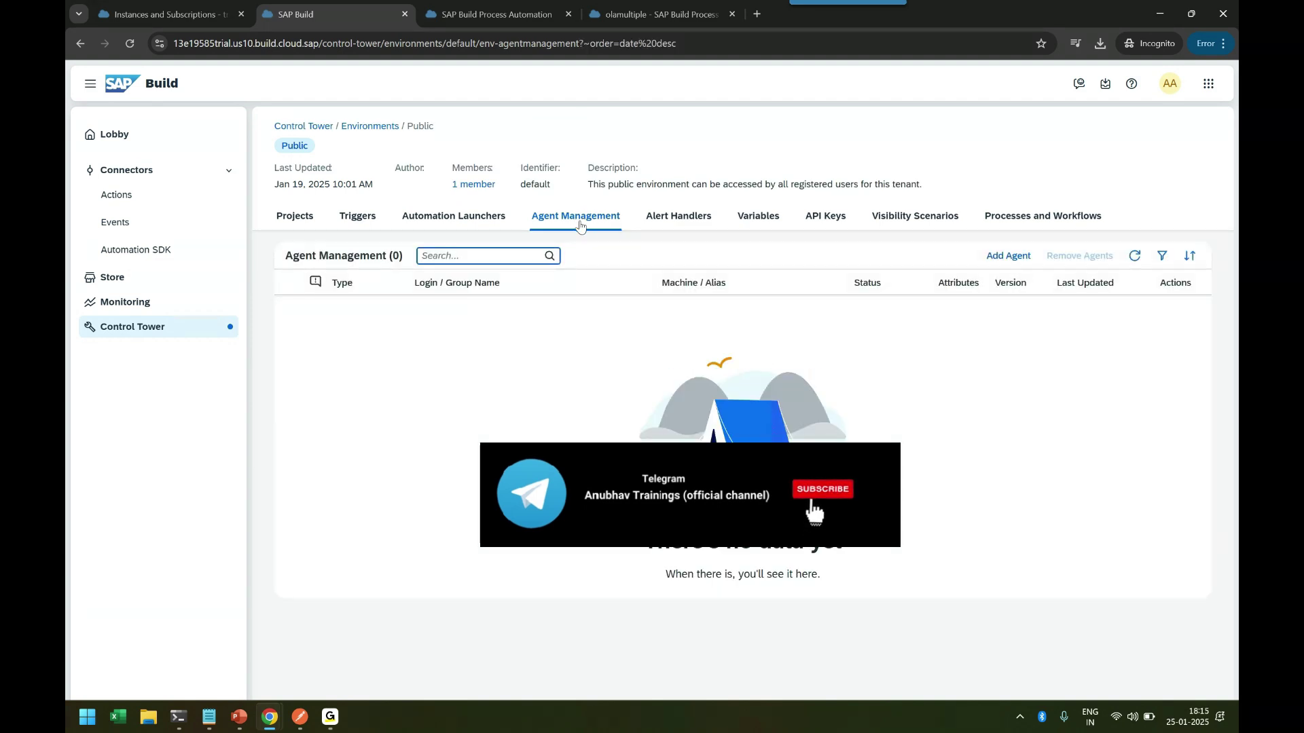
pyautogui.click(1001, 256)
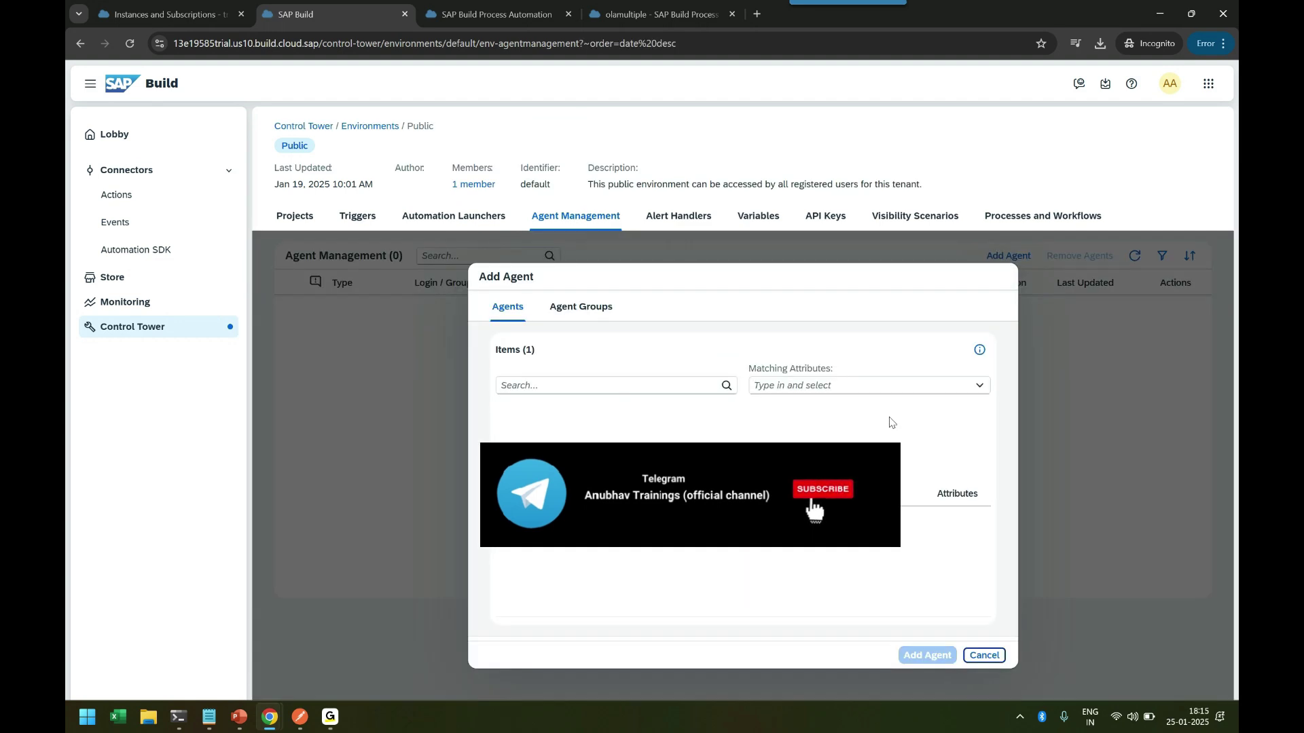
pyautogui.click(510, 521)
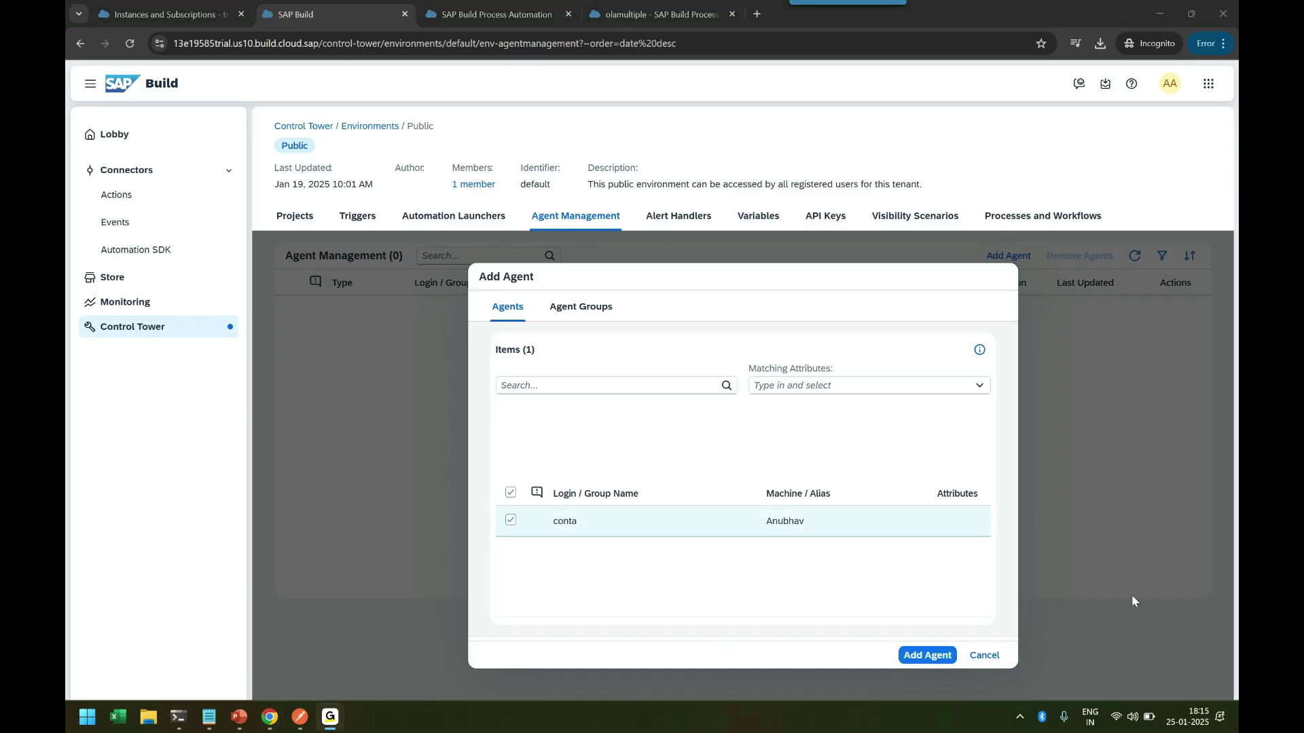
pyautogui.click(936, 658)
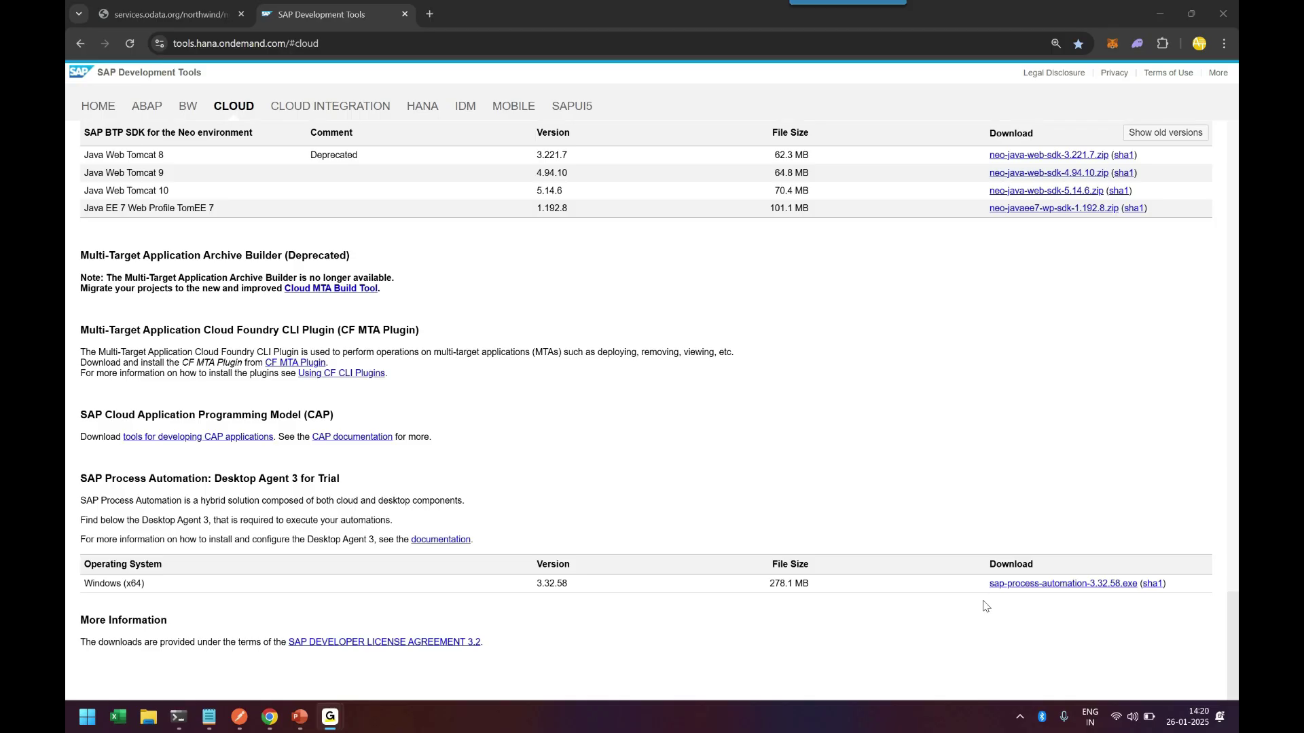
# Open the Desktop Agent window from the system tray and show its Home status view.
pyautogui.click(1019, 724)
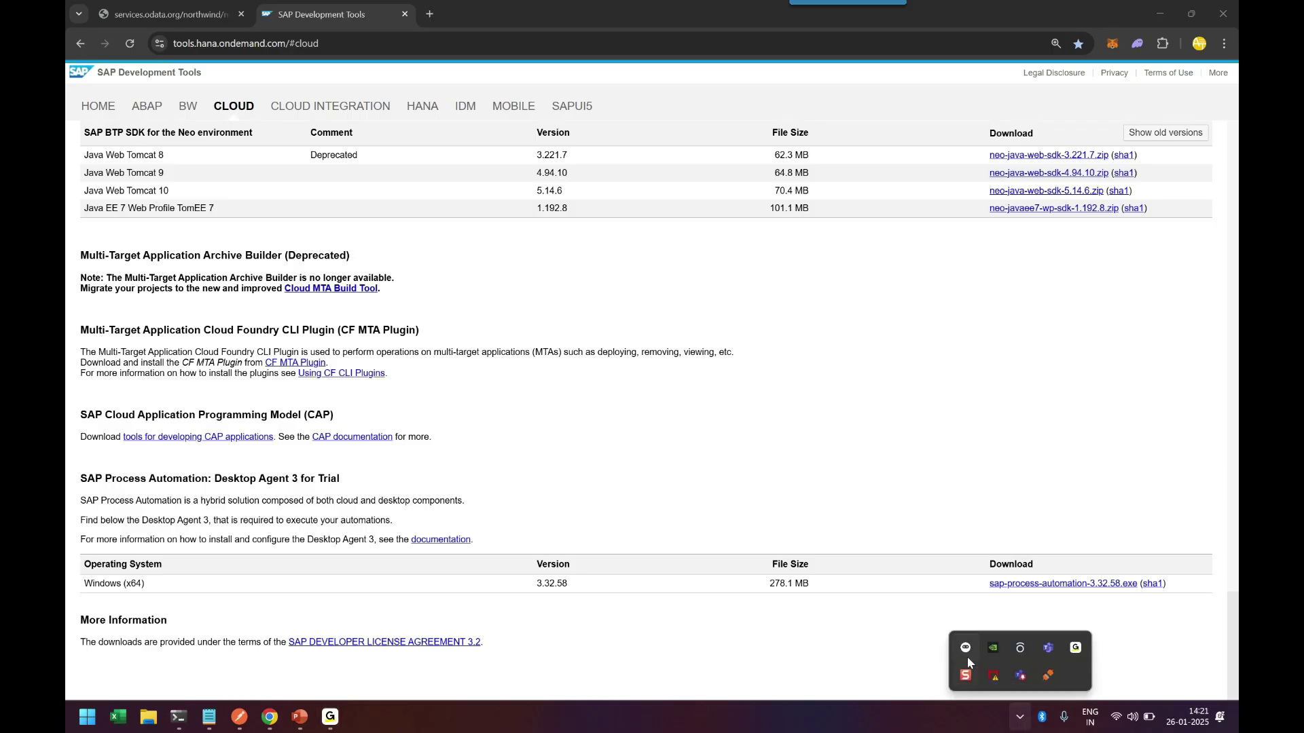
pyautogui.click(965, 651)
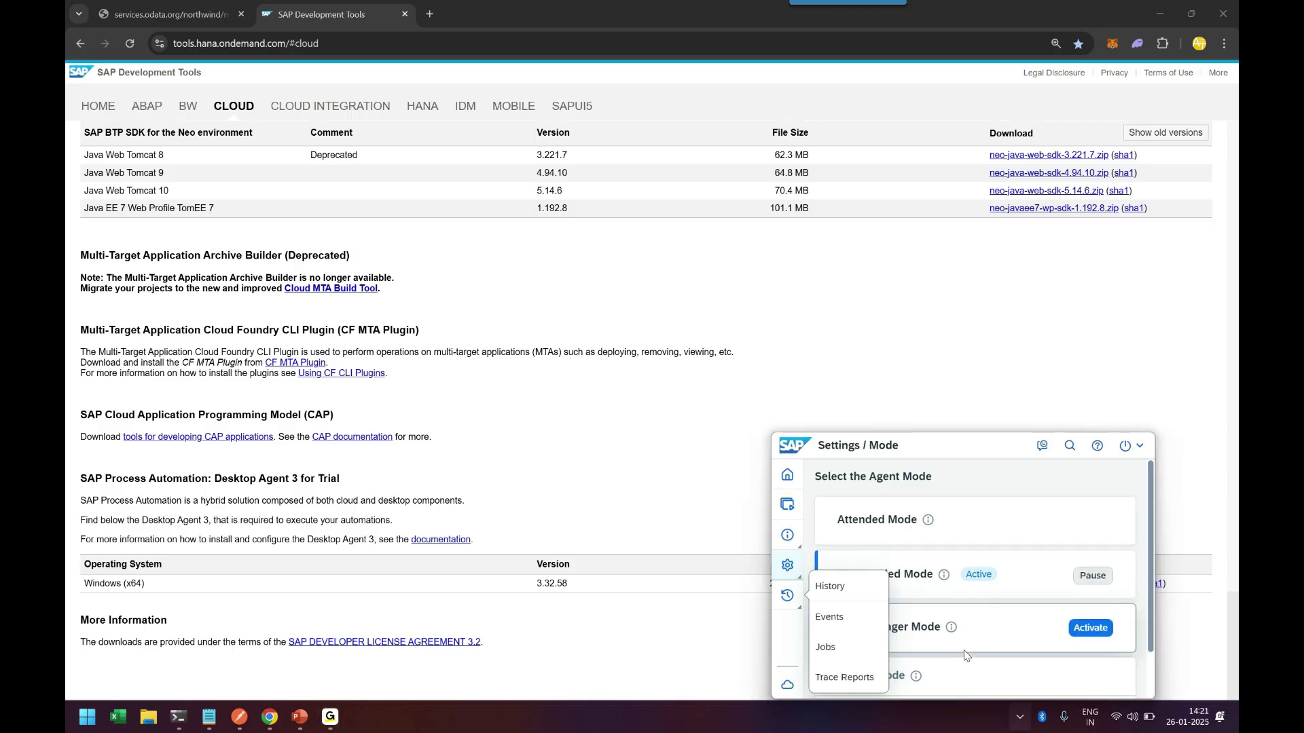
pyautogui.click(800, 567)
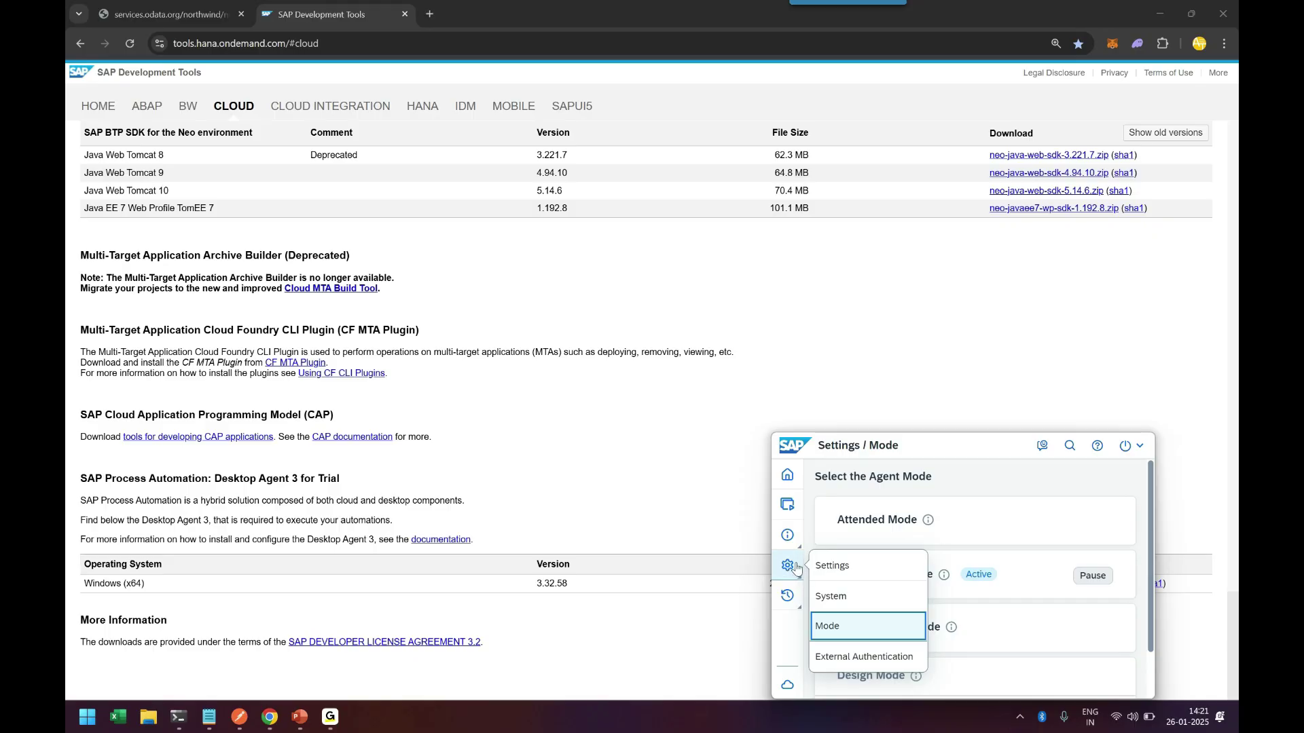
pyautogui.click(787, 474)
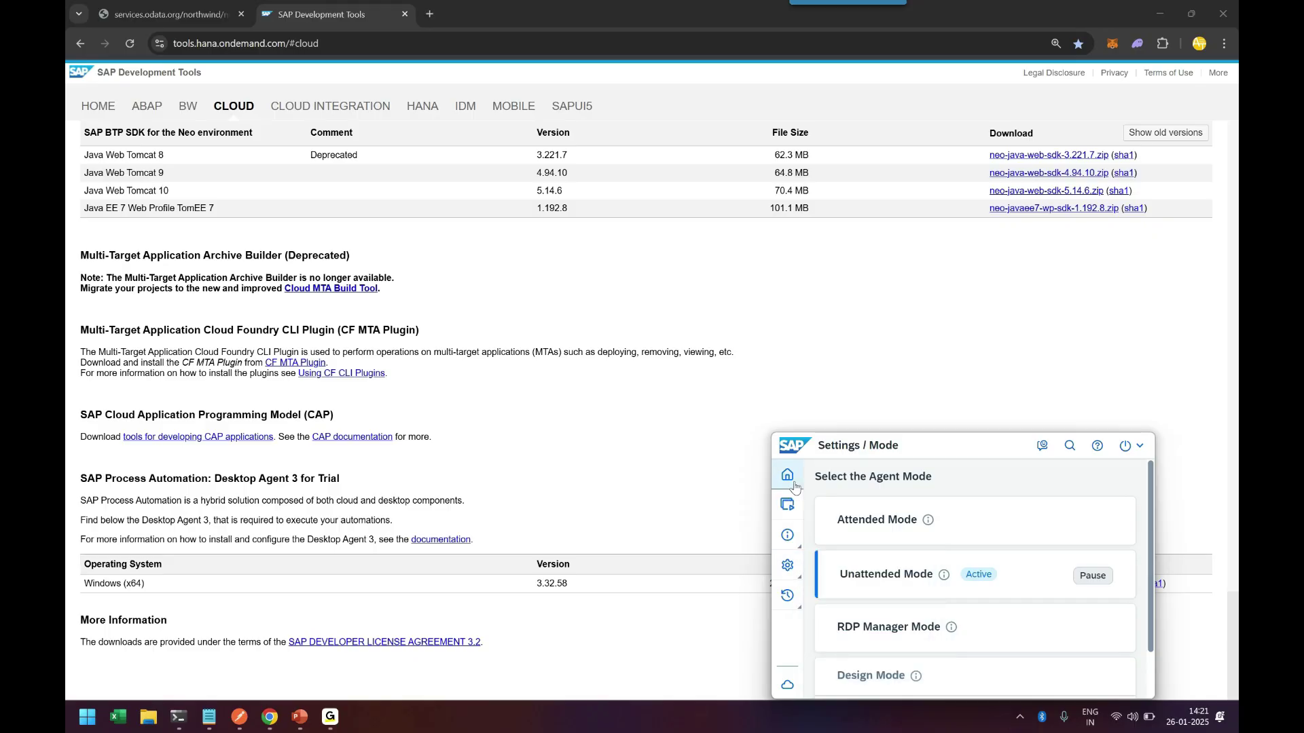
# In Settings > Mode, pause and resume Unattended Mode, confirm it is Active, then return Home.
pyautogui.click(787, 565)
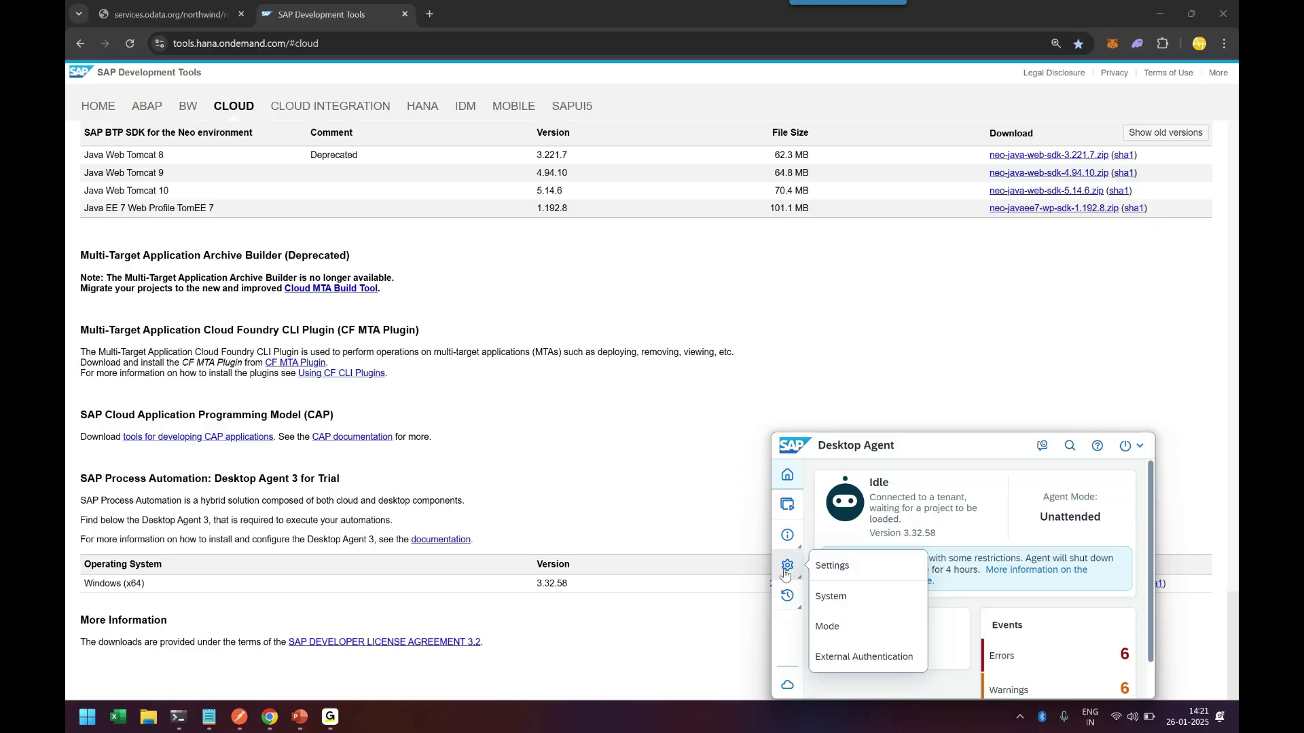
pyautogui.click(832, 631)
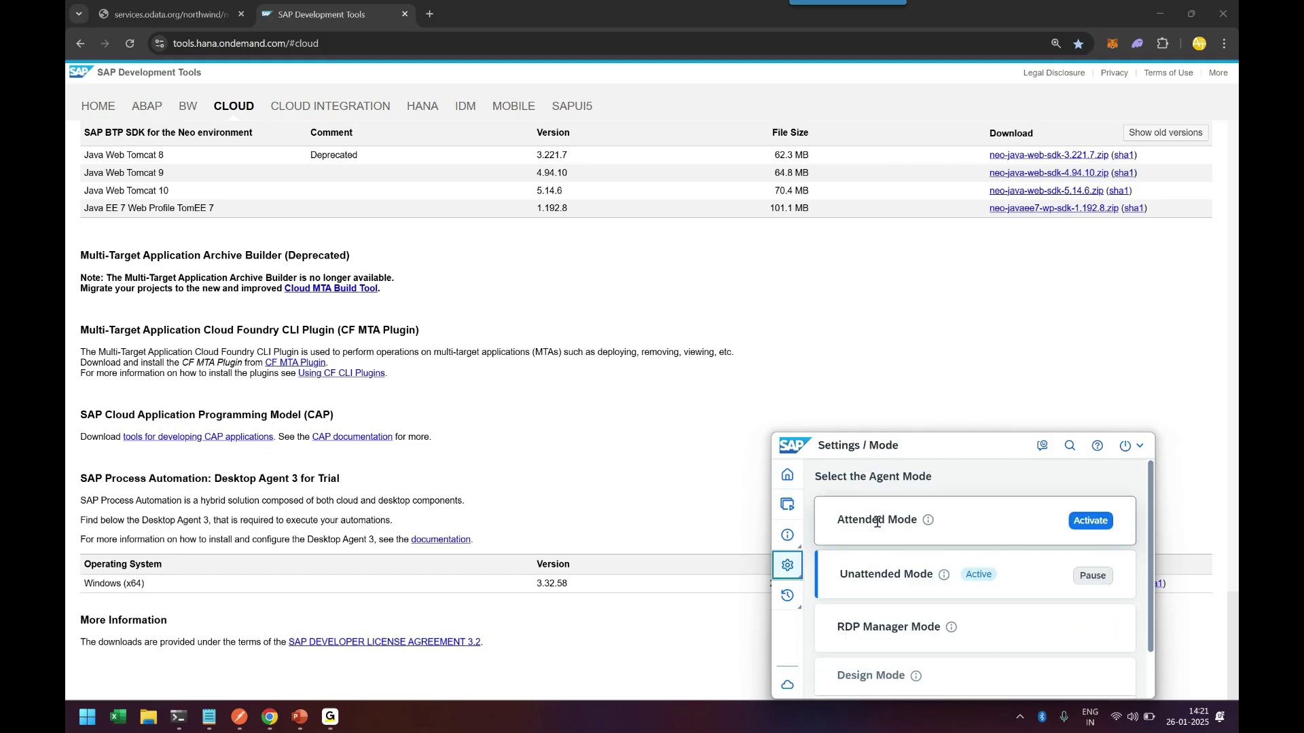
pyautogui.moveTo(844, 576); pyautogui.dragTo(928, 576)
pyautogui.click(1095, 580)
pyautogui.click(1090, 576)
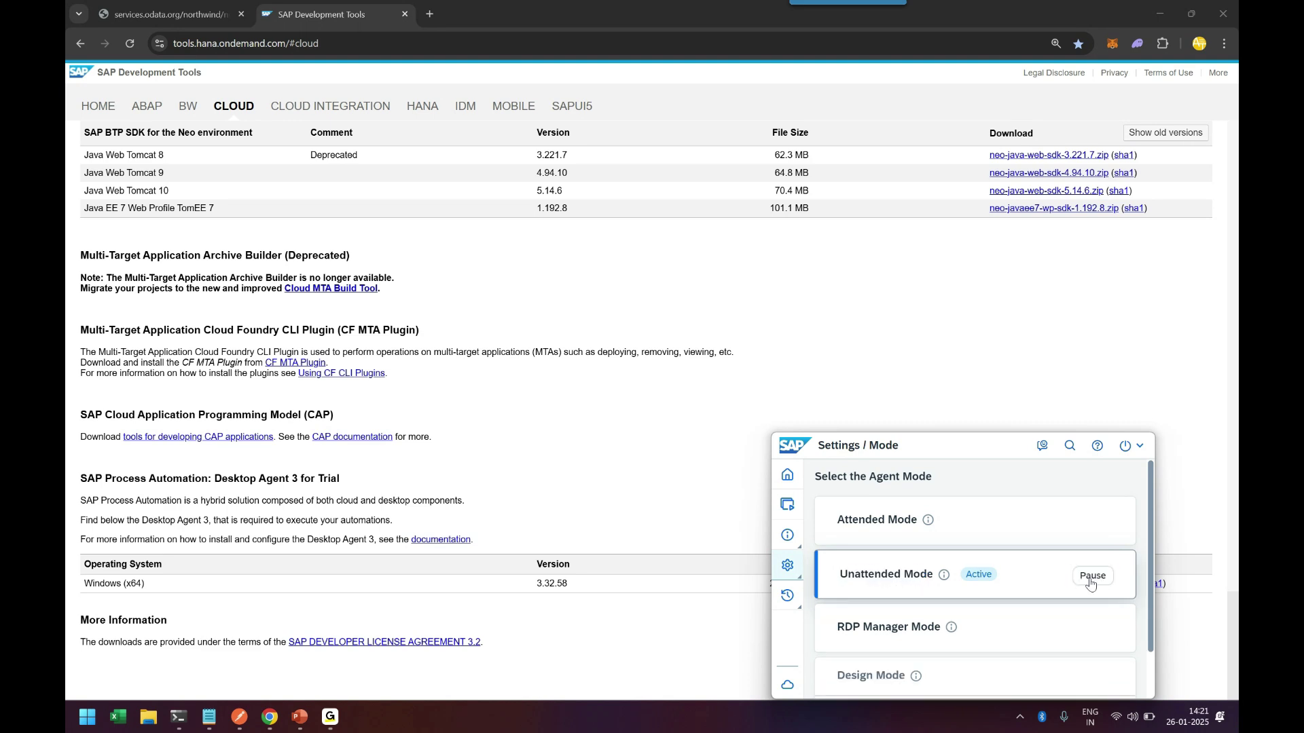
pyautogui.moveTo(966, 574); pyautogui.dragTo(1026, 579)
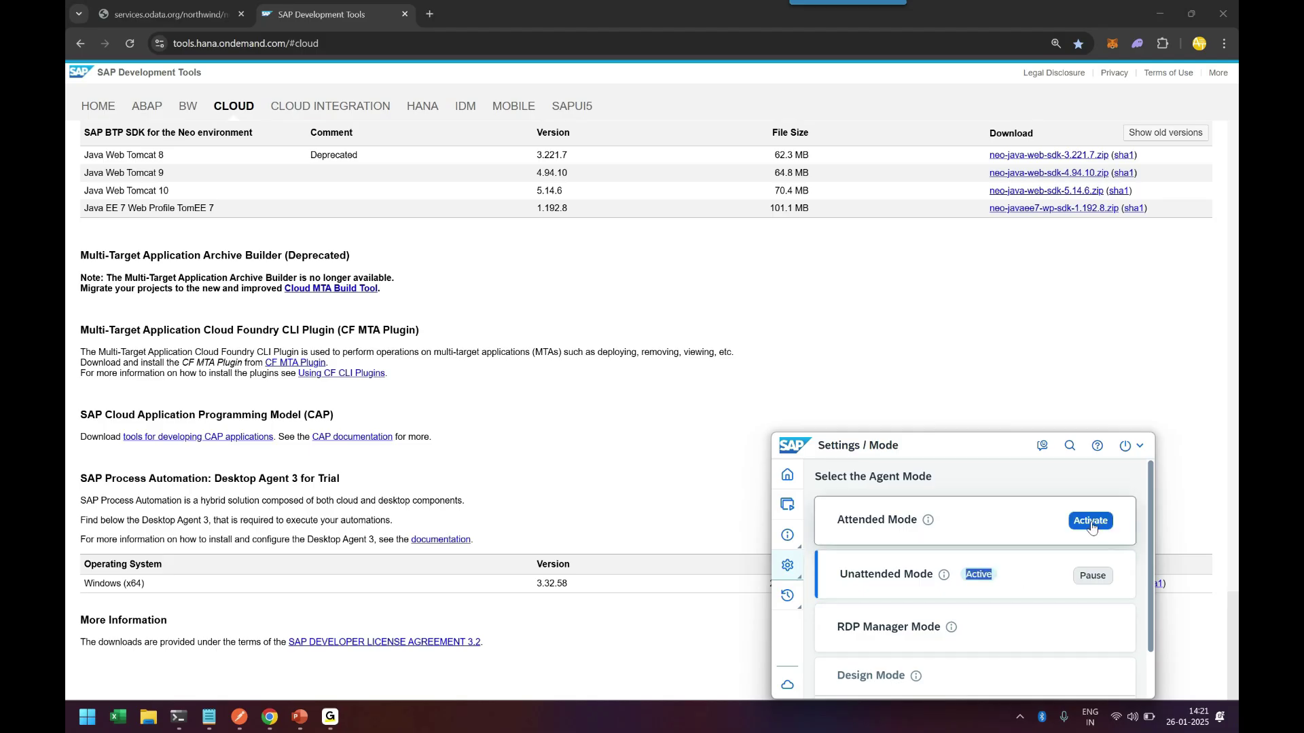
pyautogui.moveTo(1089, 635)
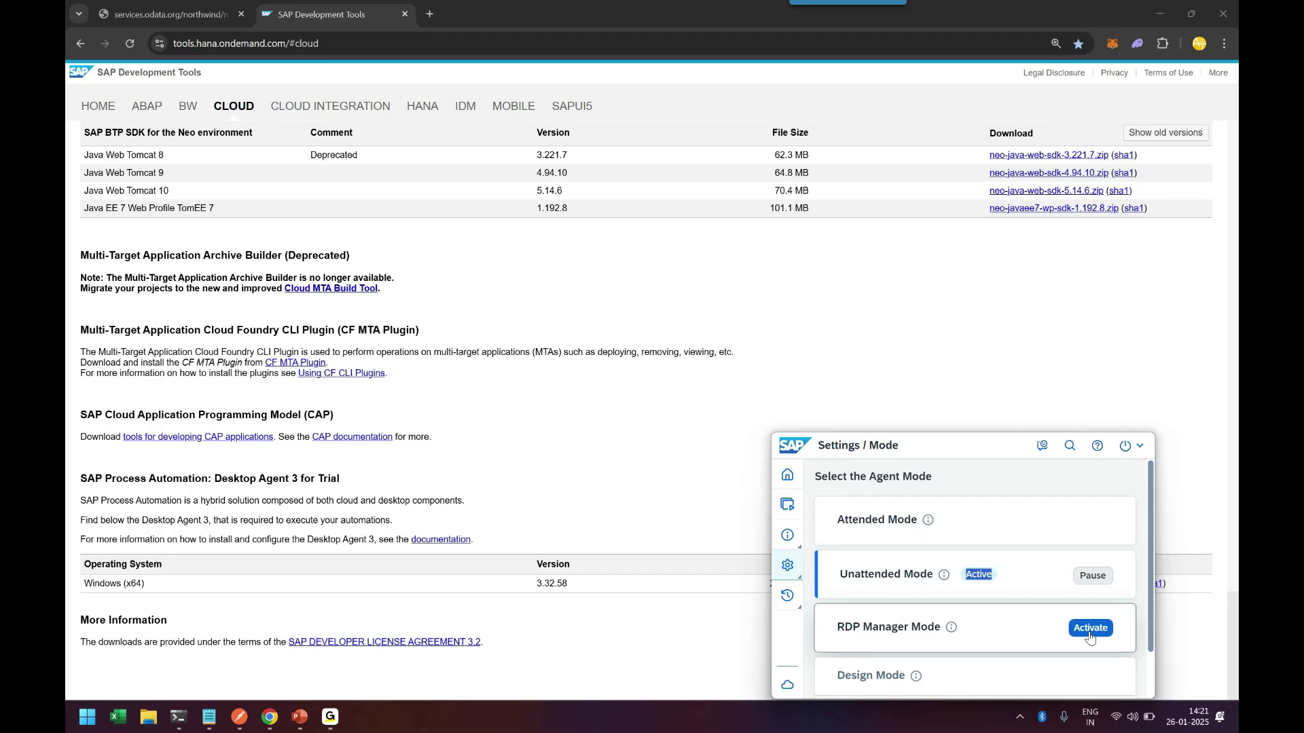
pyautogui.moveTo(842, 575); pyautogui.dragTo(926, 576)
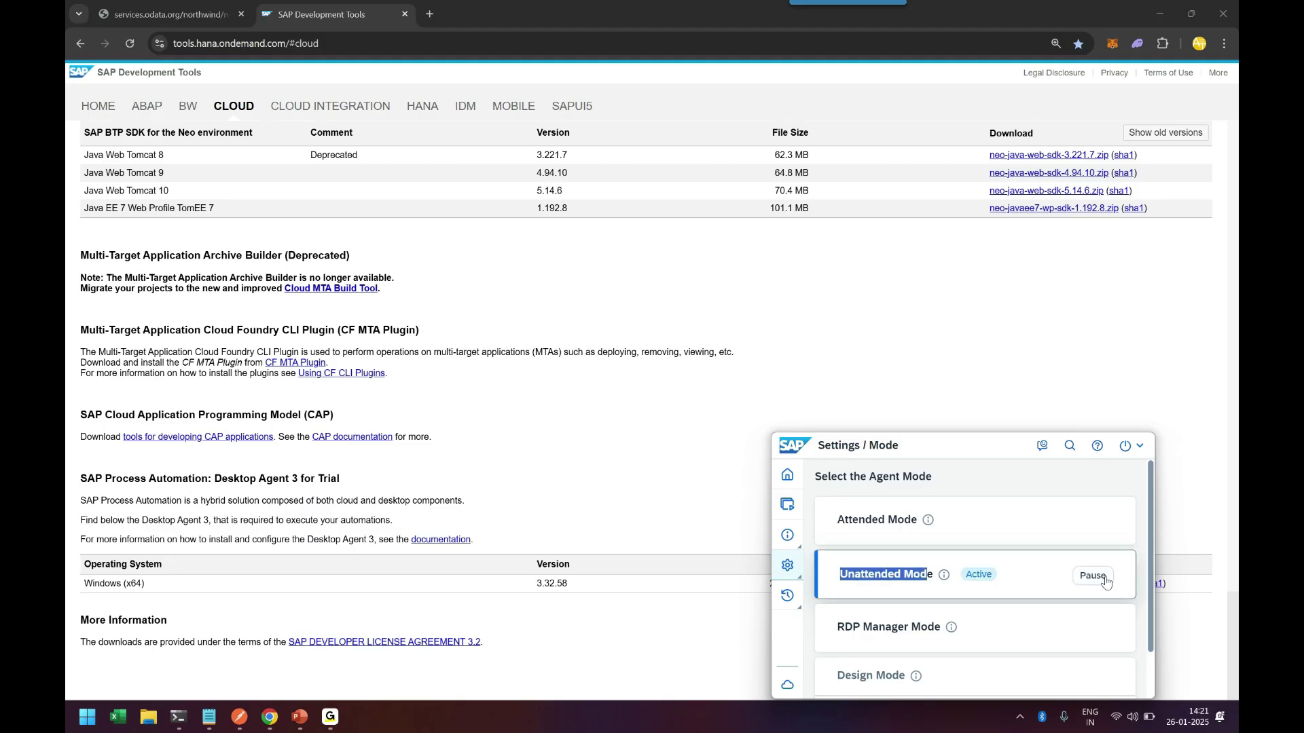
pyautogui.click(971, 576)
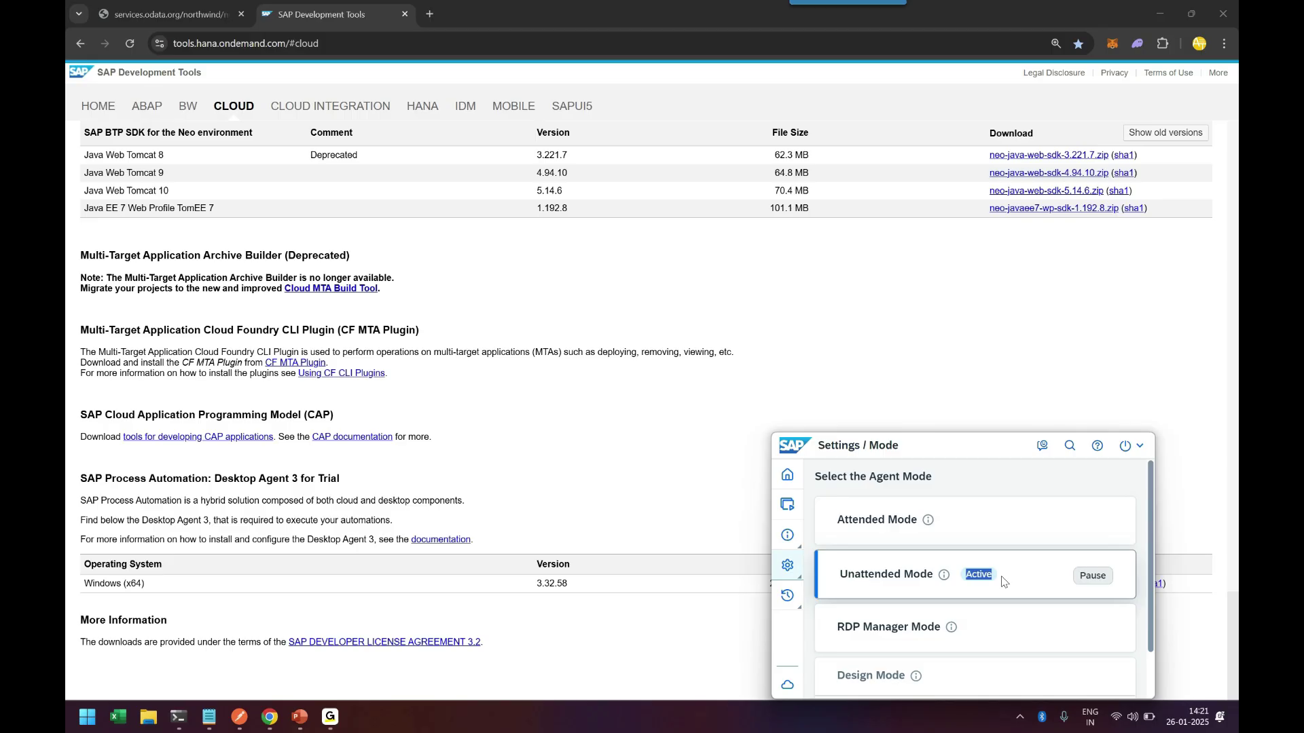
pyautogui.click(798, 480)
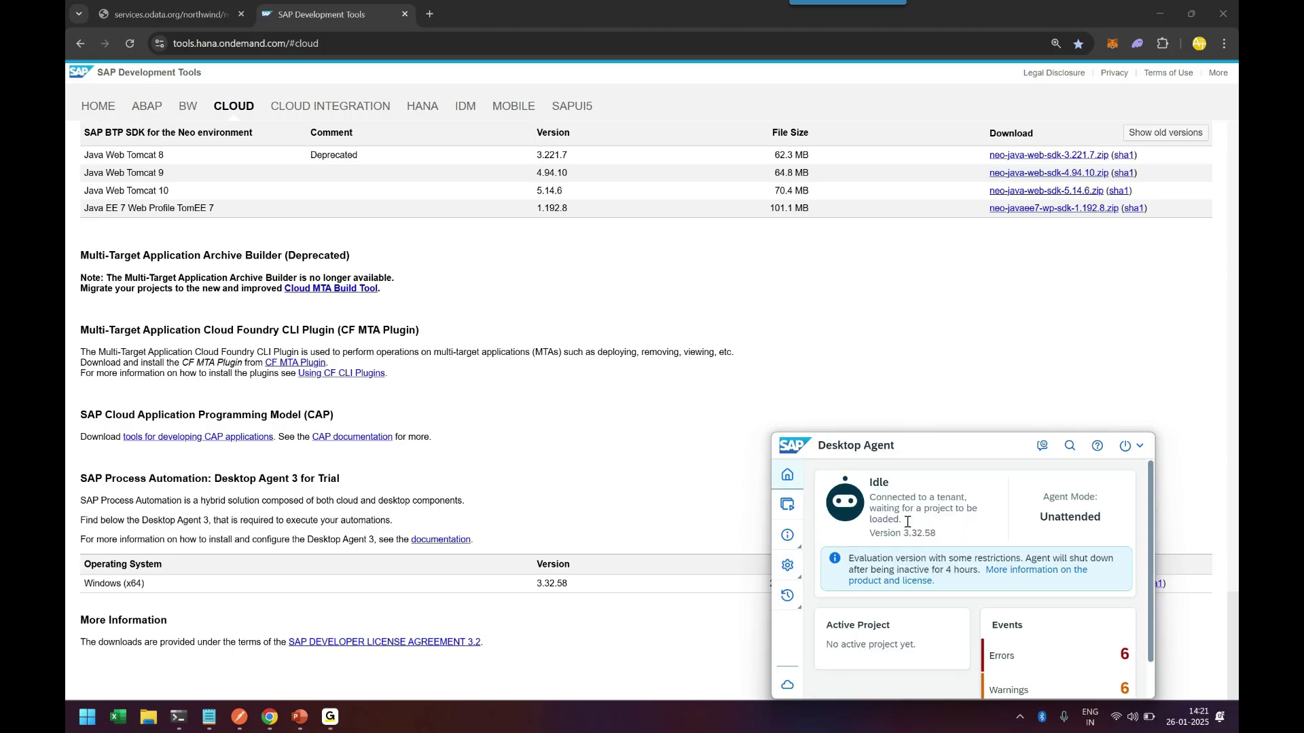
# Check the Idle, tenant-connected status on Home, then view Projects noting unattended mode lists none.
pyautogui.moveTo(878, 501); pyautogui.dragTo(978, 503)
pyautogui.click(965, 536)
pyautogui.moveTo(880, 510); pyautogui.dragTo(964, 530)
pyautogui.click(963, 529)
pyautogui.scroll(-1, 1084, 601)
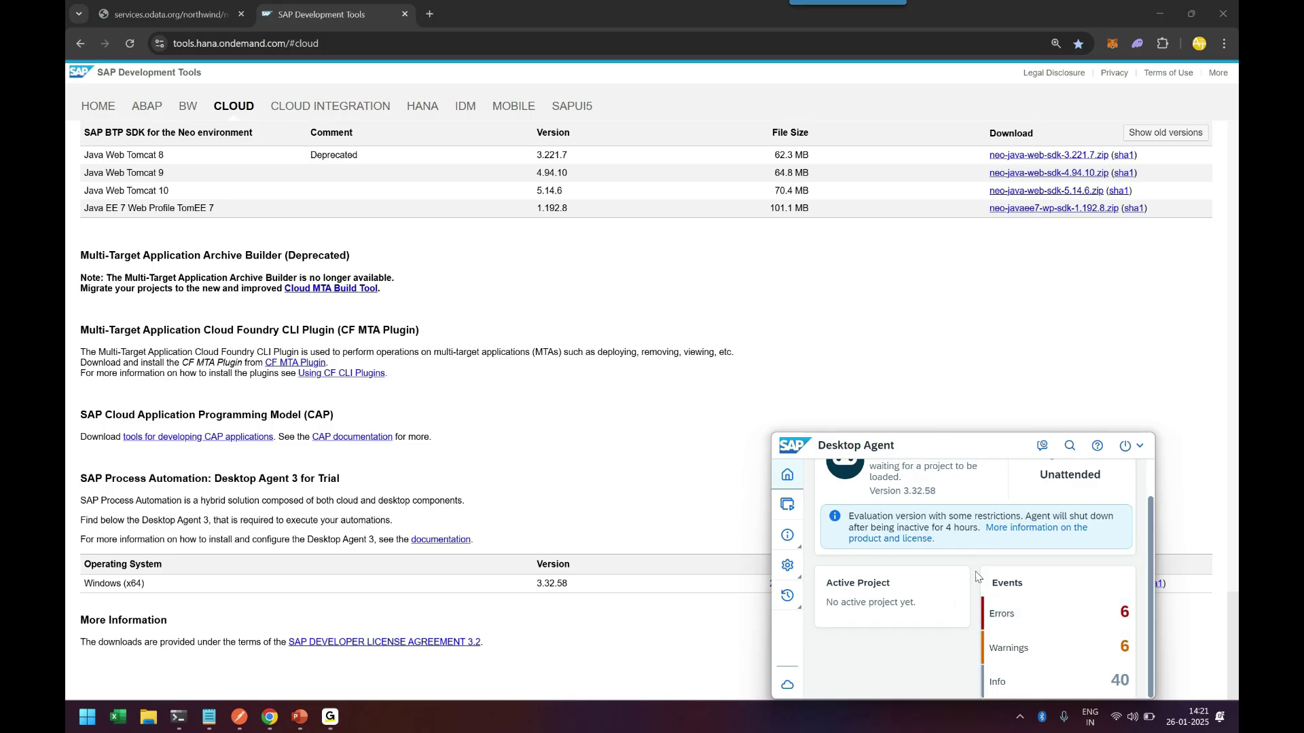
pyautogui.scroll(2, 951, 564)
pyautogui.click(788, 505)
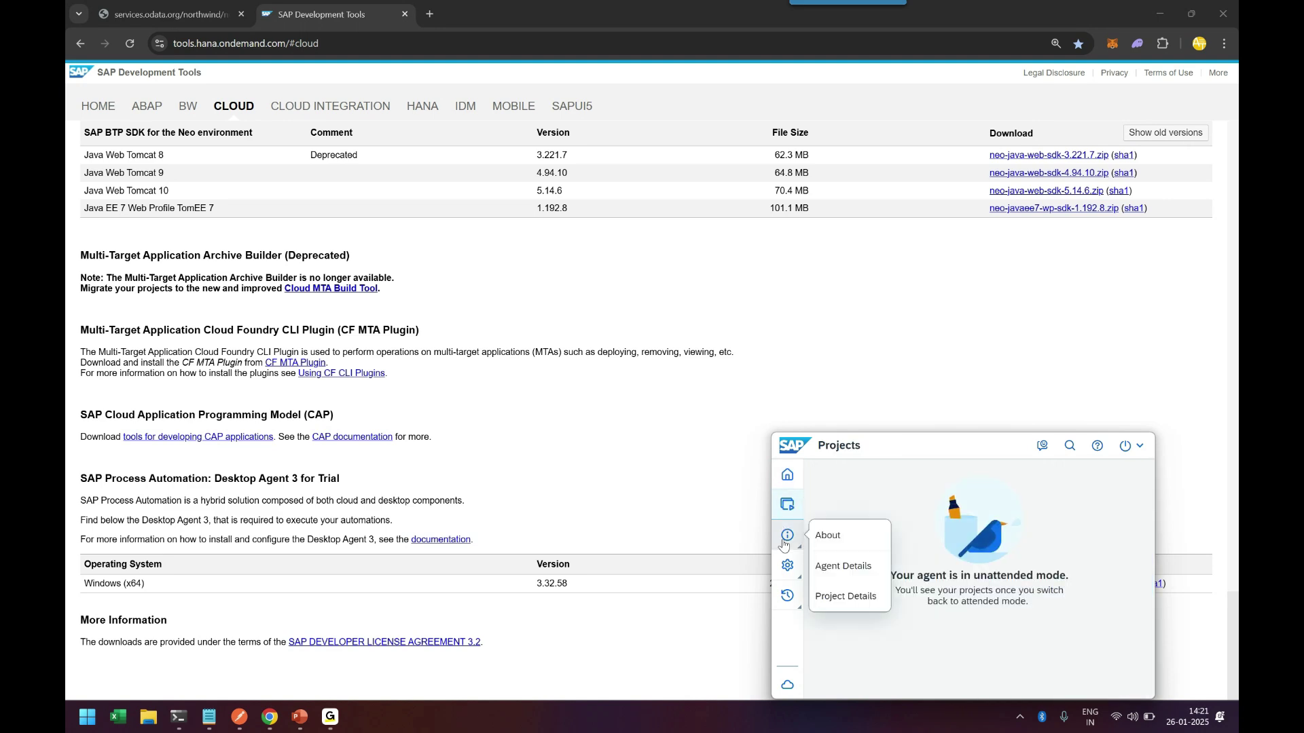